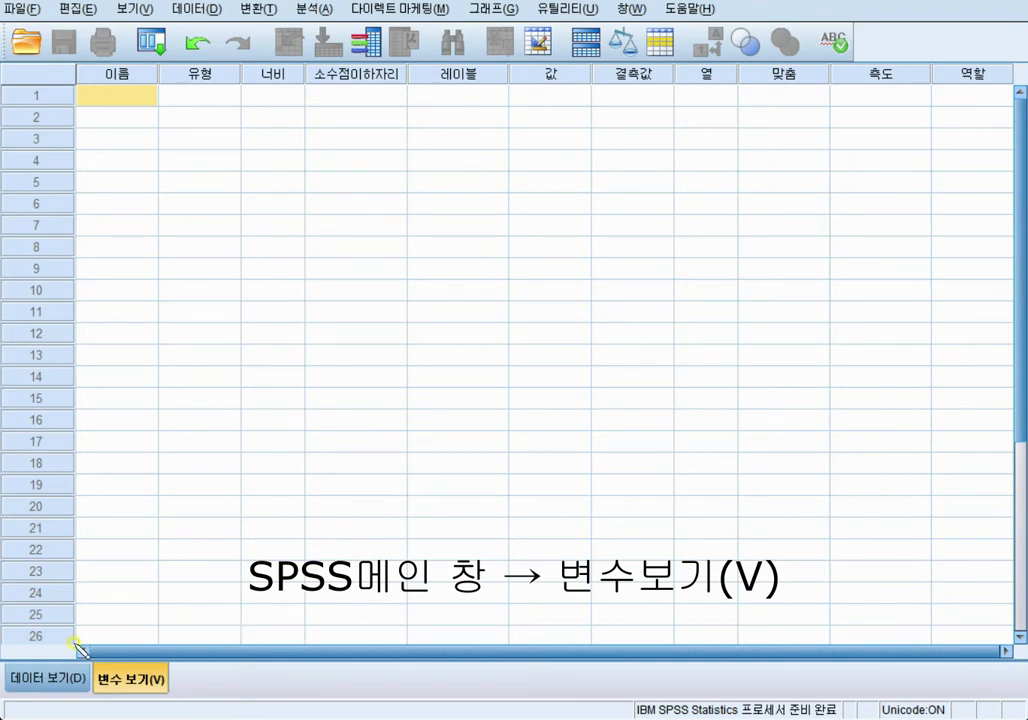
mouse_move(46, 660)
mouse_down()
mouse_move(34, 661)
mouse_move(57, 707)
mouse_move(50, 659)
mouse_up()
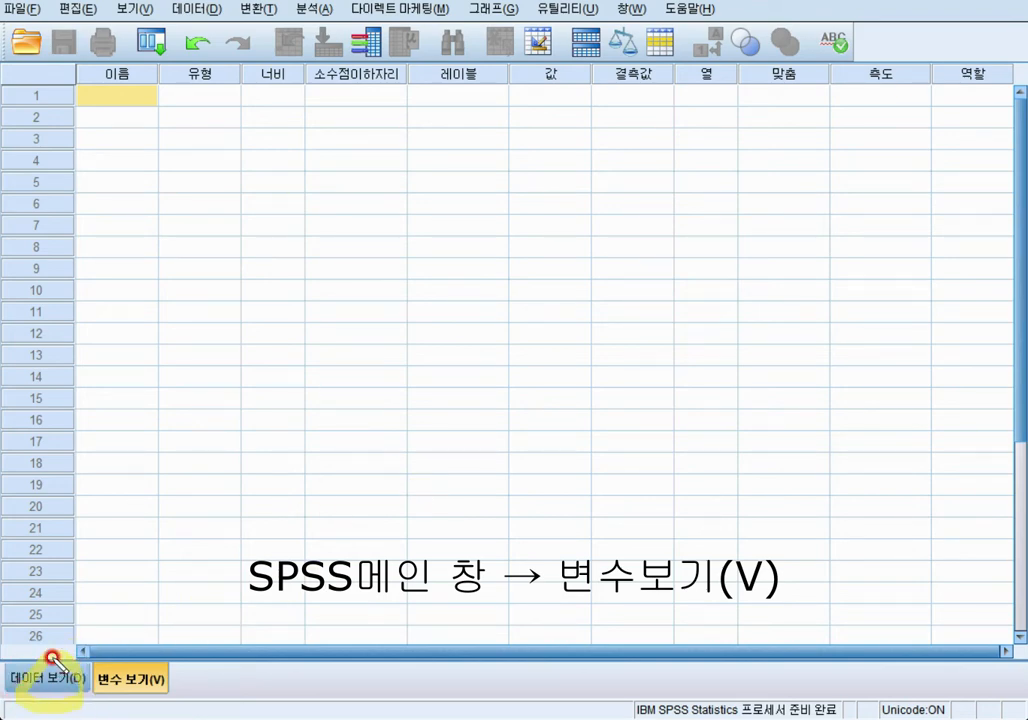
mouse_move(128, 664)
mouse_down()
mouse_move(133, 676)
mouse_move(140, 652)
mouse_move(131, 652)
mouse_move(145, 660)
mouse_up()
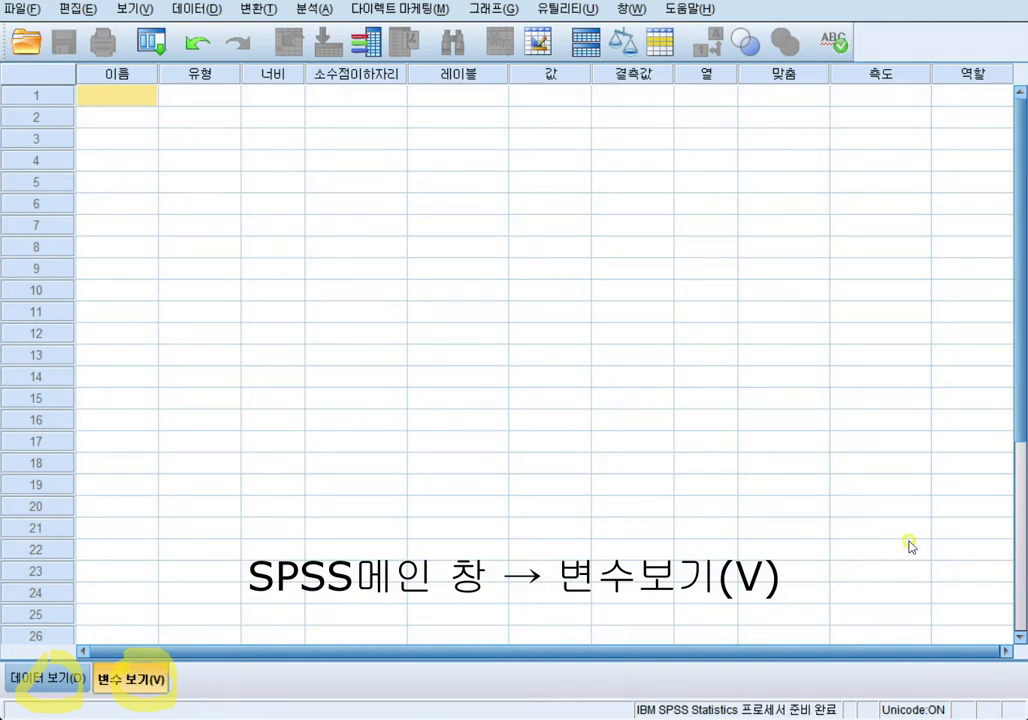
key(e)
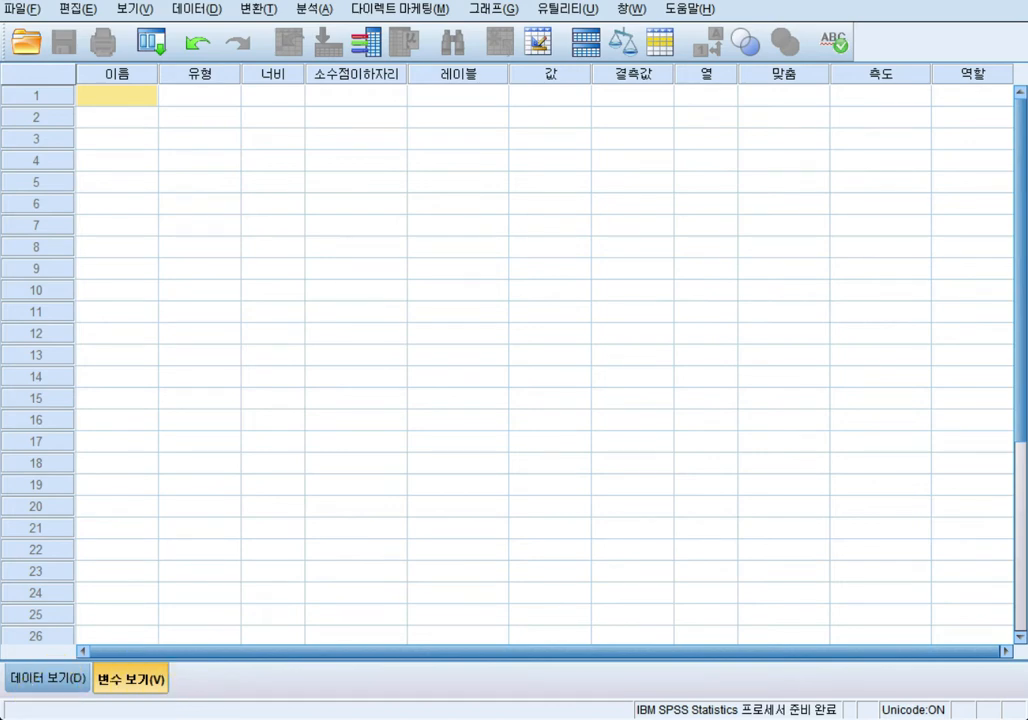
Look at the empty data view (데이터 보기) and return to the variable view (변수 보기)
click(60, 680)
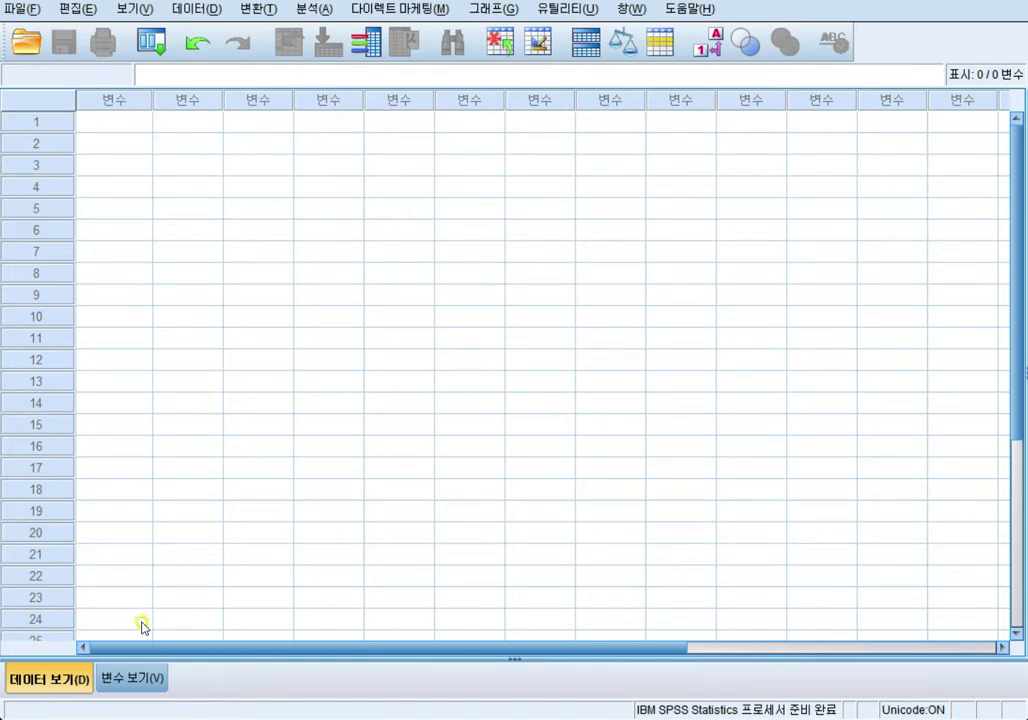
click(136, 680)
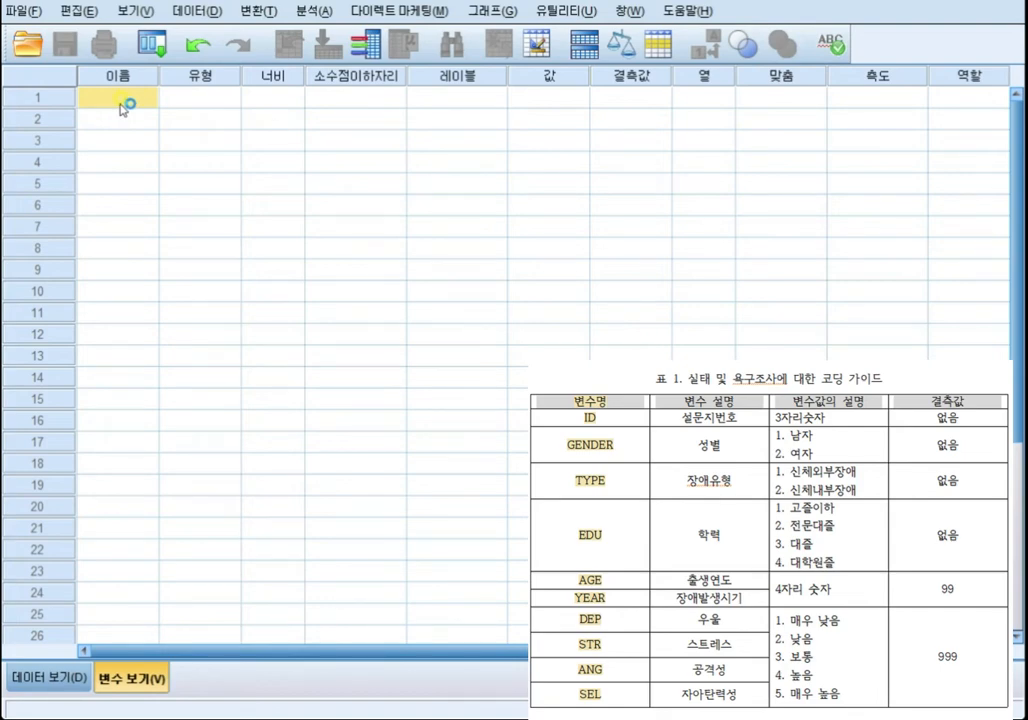
Define the first two variables in rows 1 and 2 with the names ID and GENDER
click(119, 104)
click(118, 104)
click(117, 100)
text(ID)
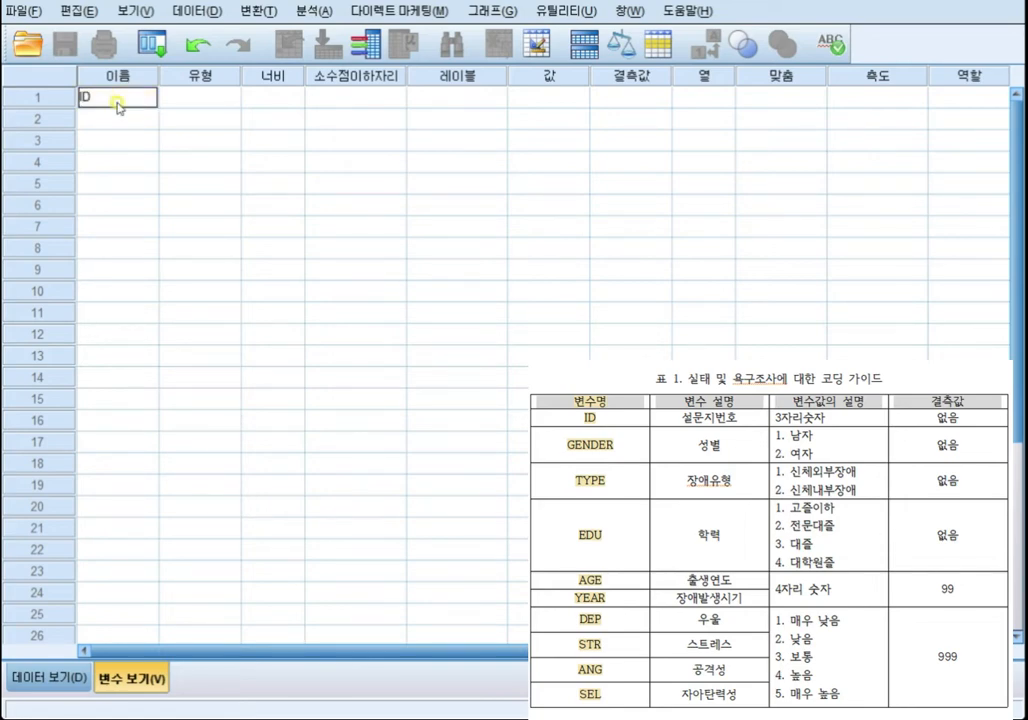
key(Return)
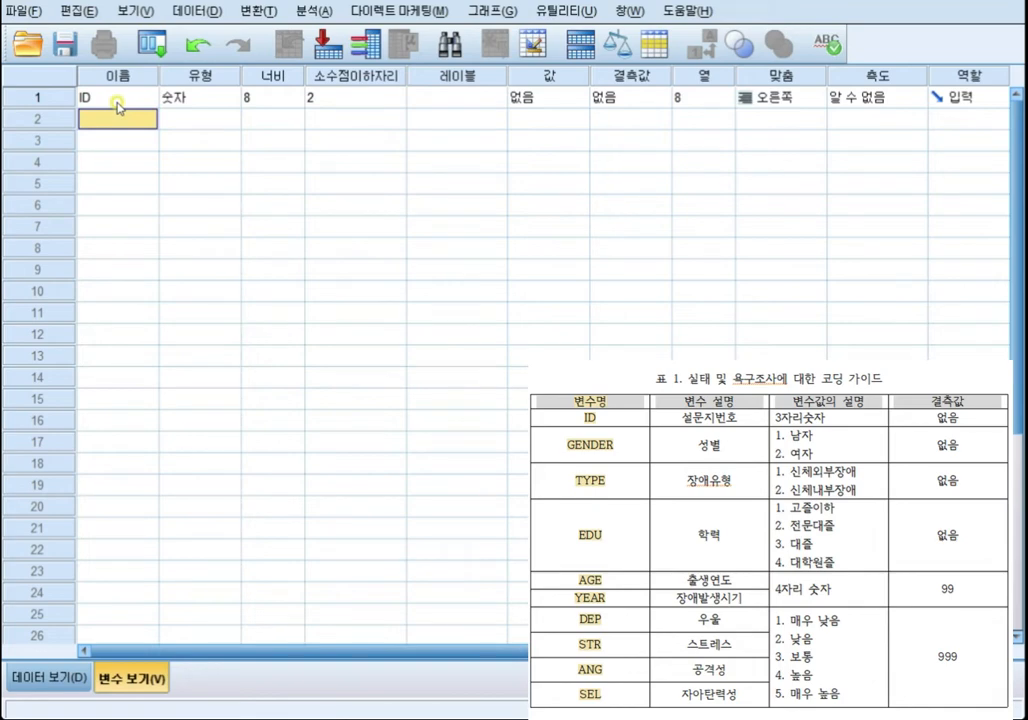
text(GEN)
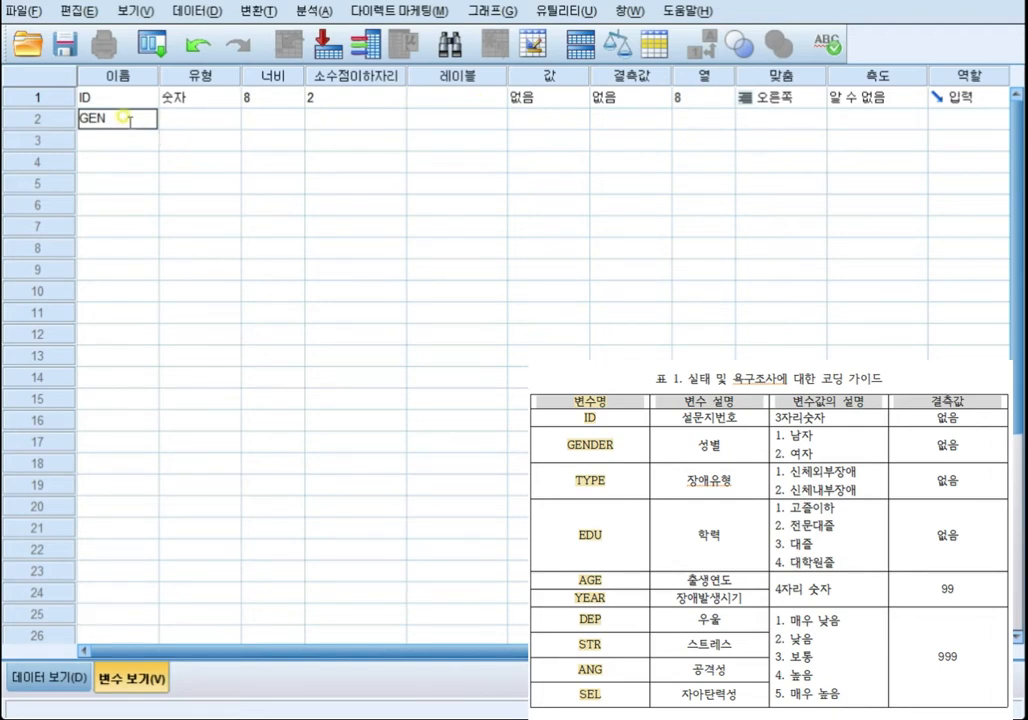
text(DER)
key(Return)
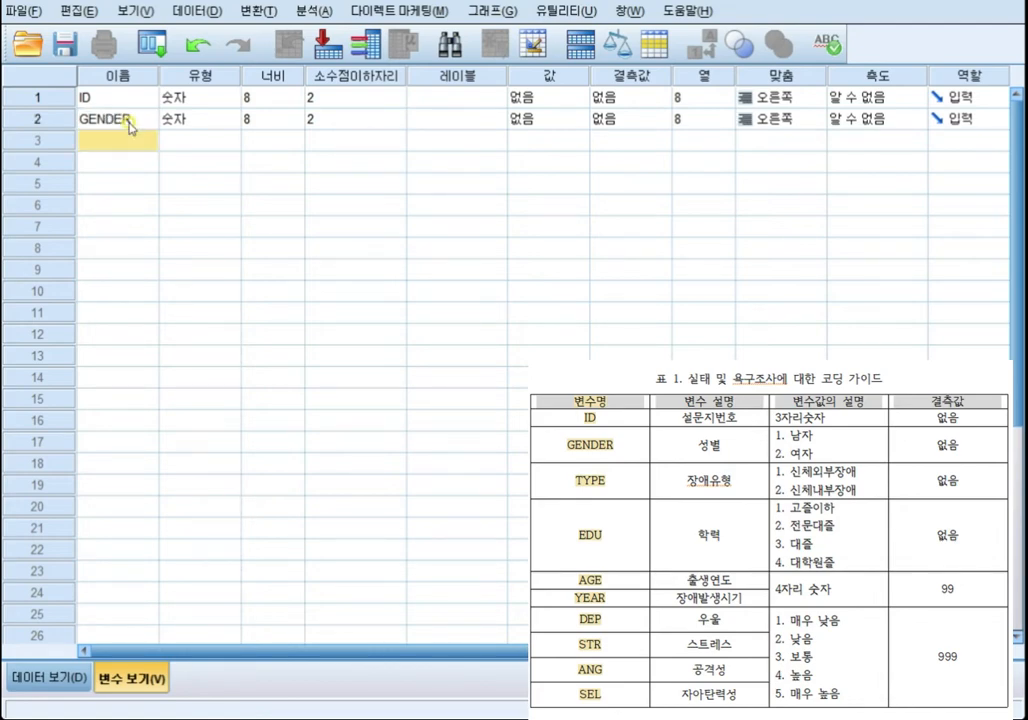
Add four more variables in rows 3 to 6, named TYPE, EDU, AGE and YEAR
text(TYPE)
key(Return)
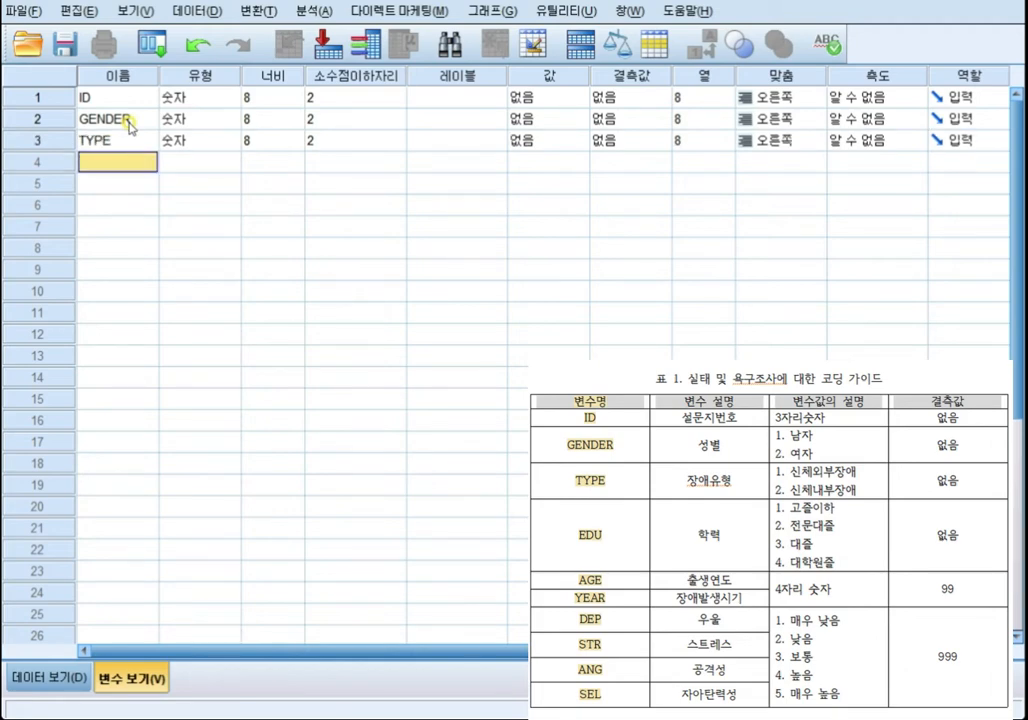
text(EDU)
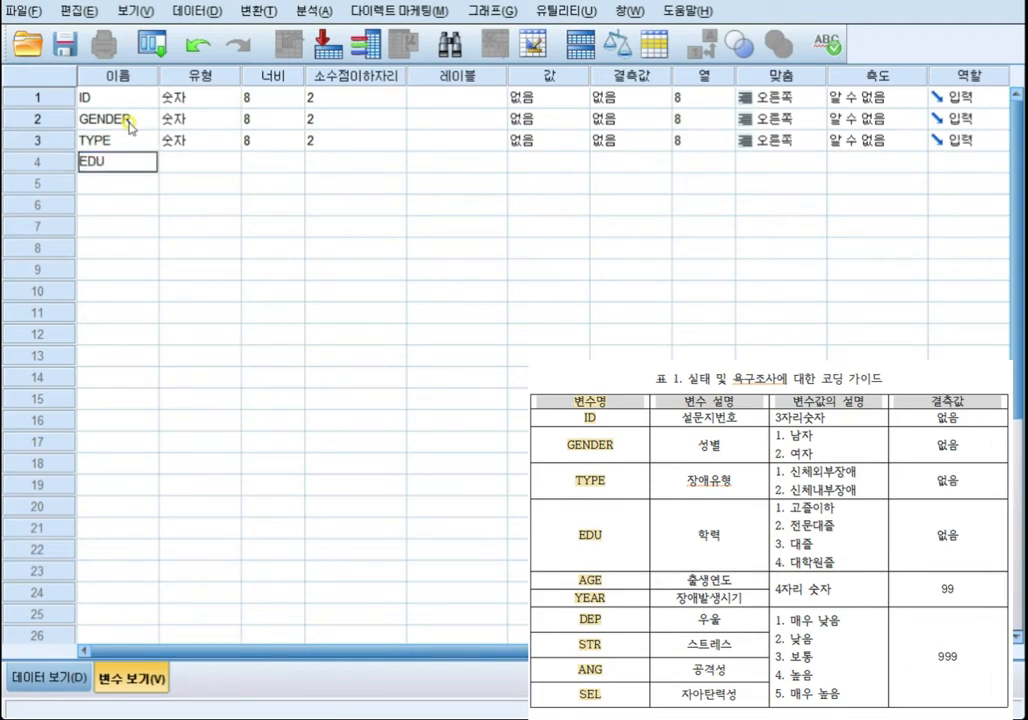
key(Return)
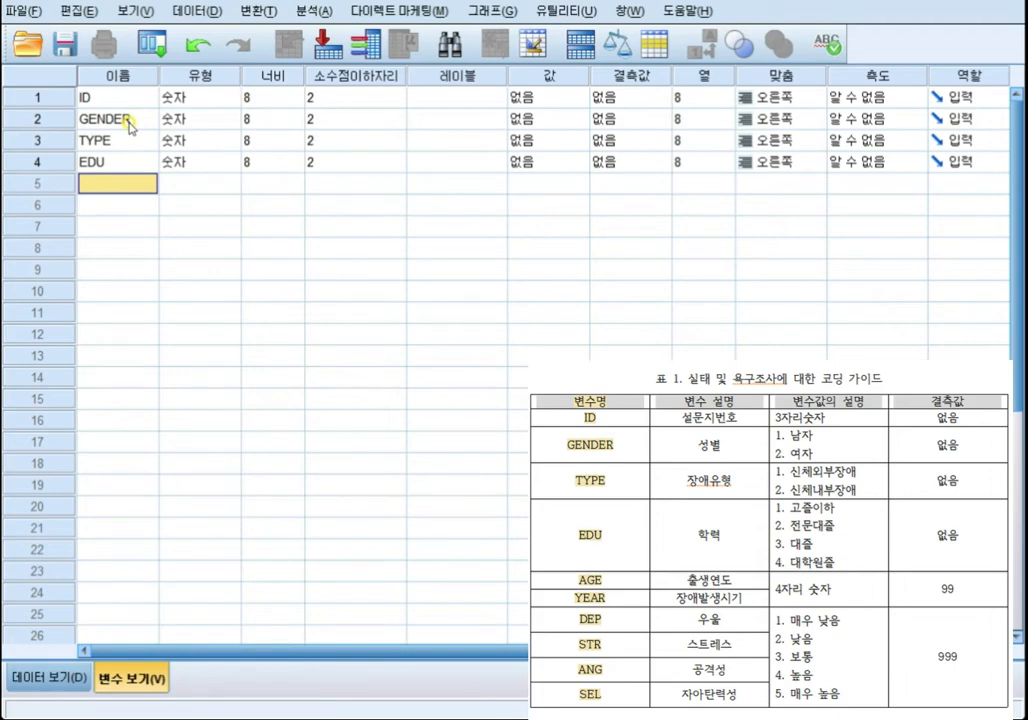
text(AGE)
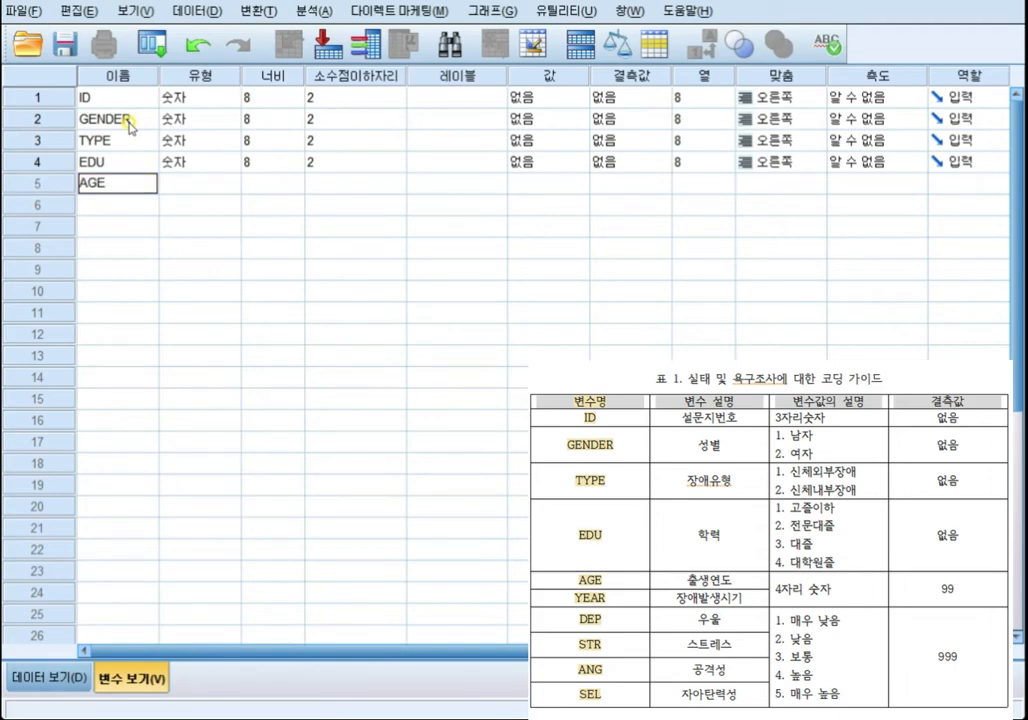
key(Return)
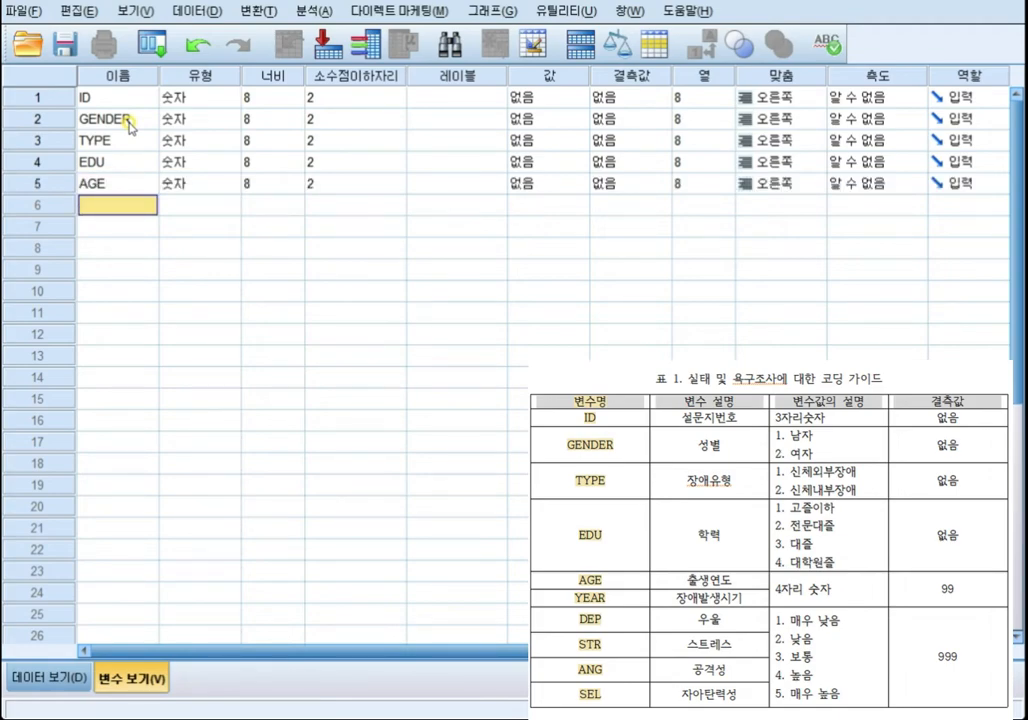
text(YEAR)
key(Return)
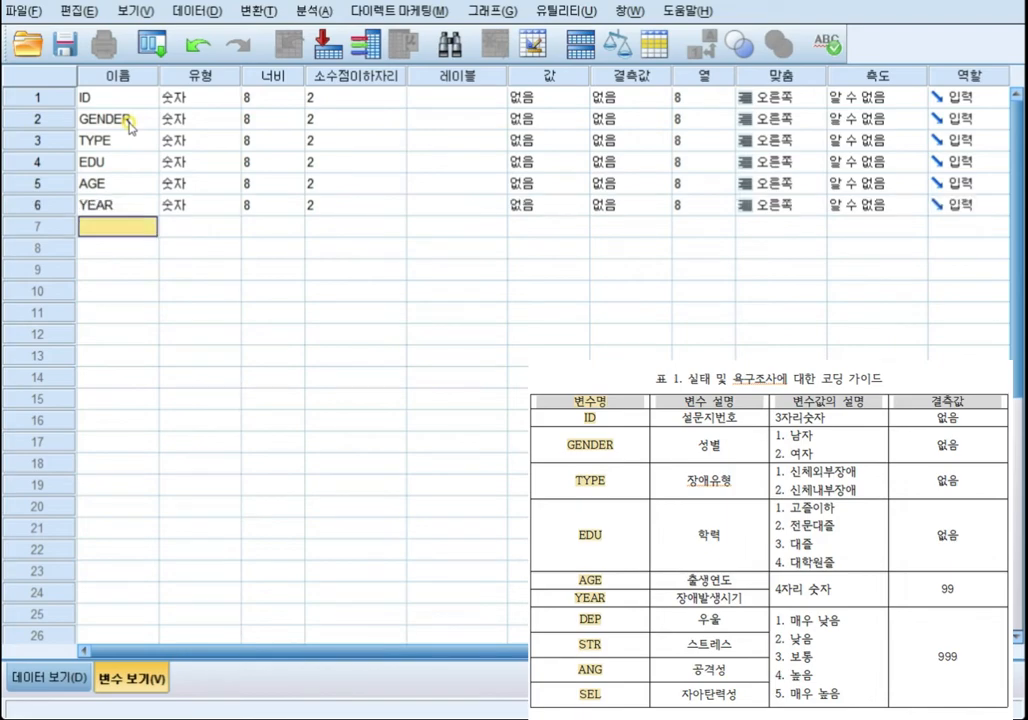
Add the variables DEP and STR in rows 7 and 8
text(P)
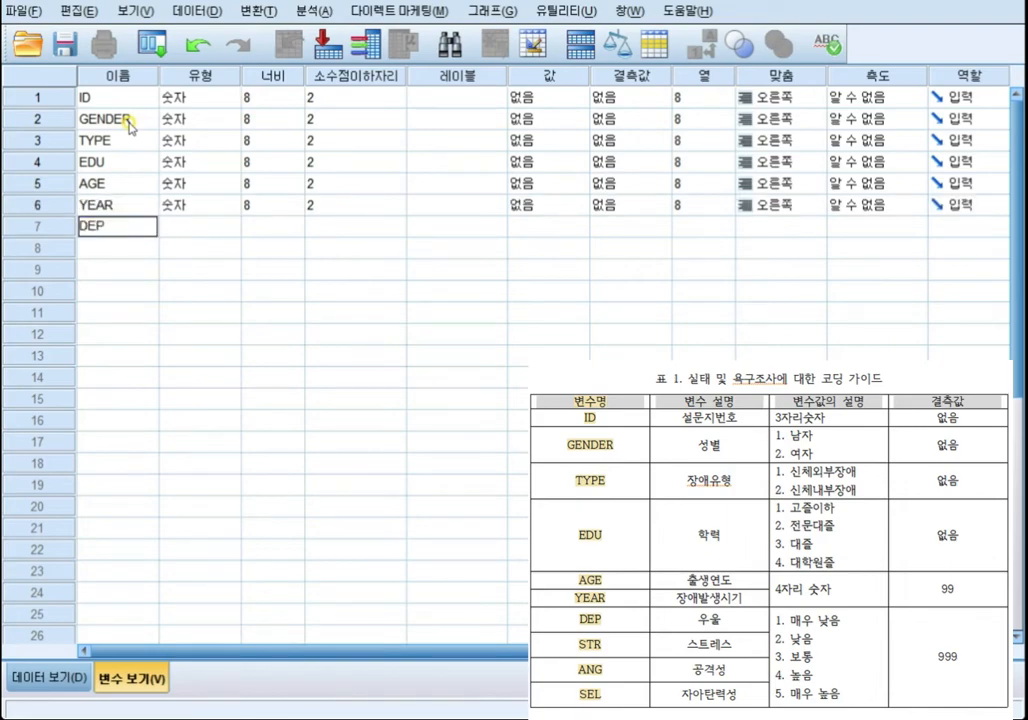
key(Return)
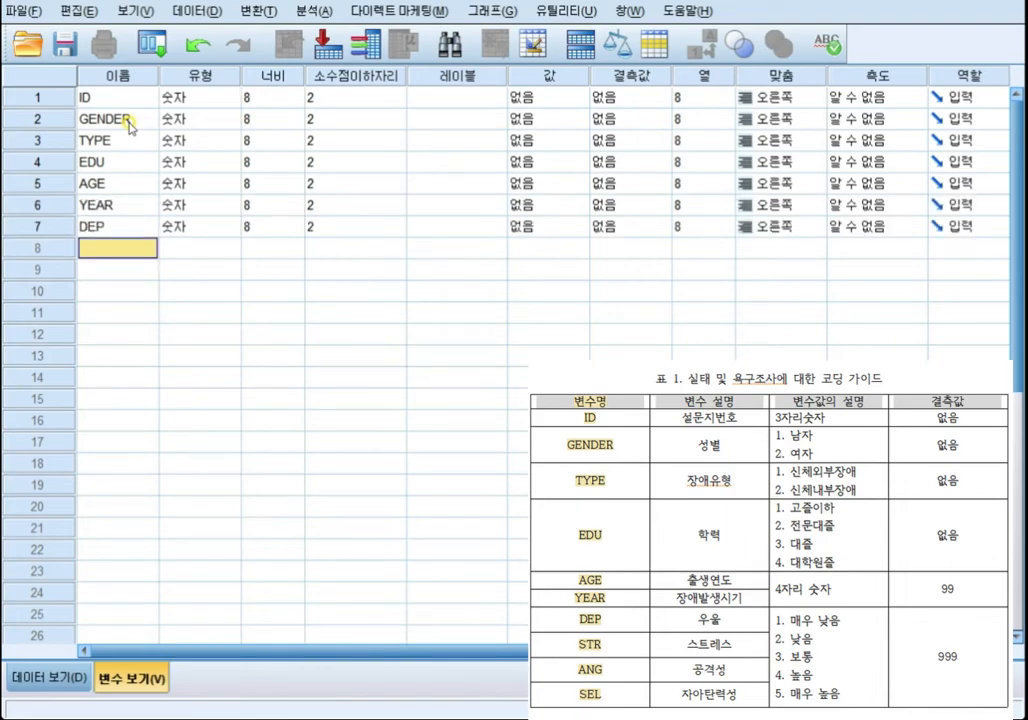
text(STR)
key(Return)
Try to name the variable in row 9 "/ang"
text(/ang)
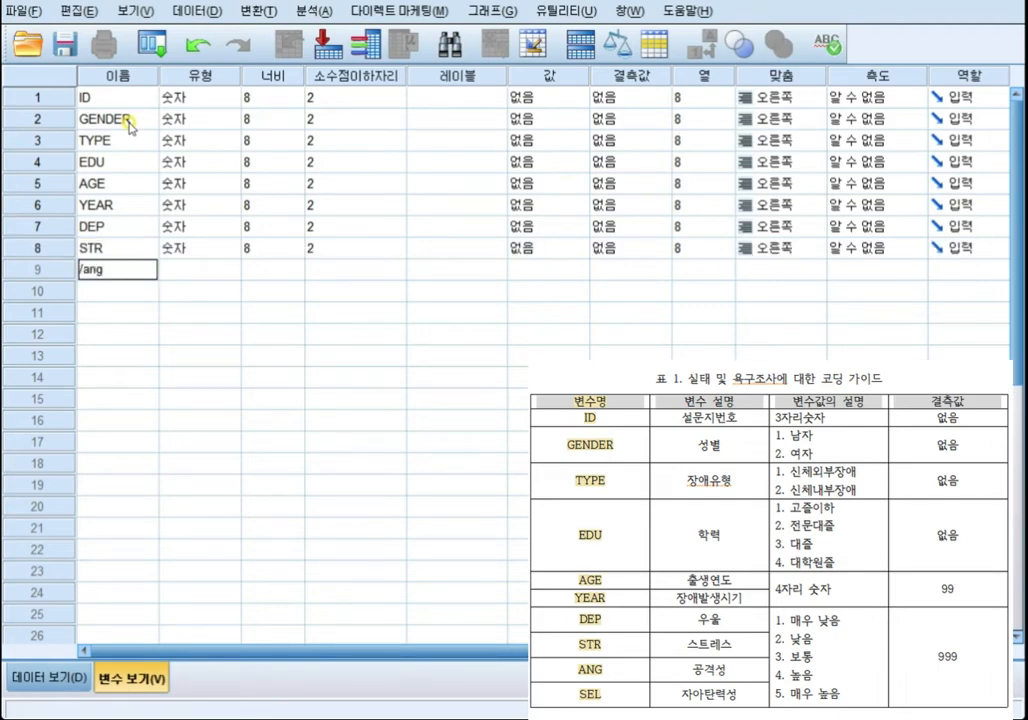
key(Return)
key(Return)
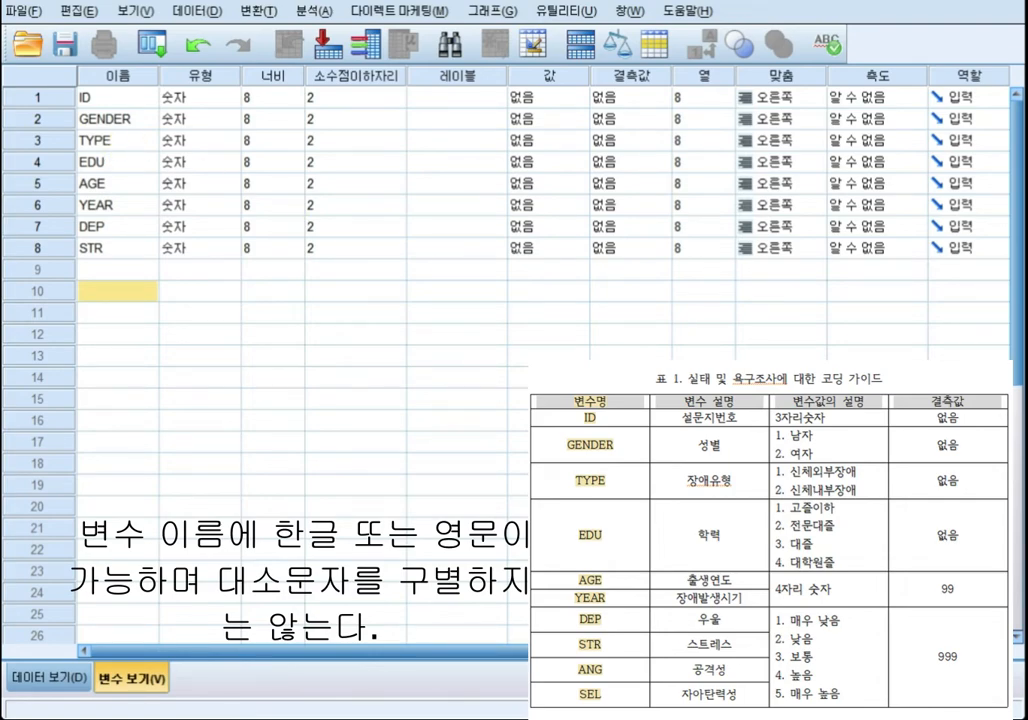
Add the variables ANG and SEL in rows 9 and 10
double_click(112, 269)
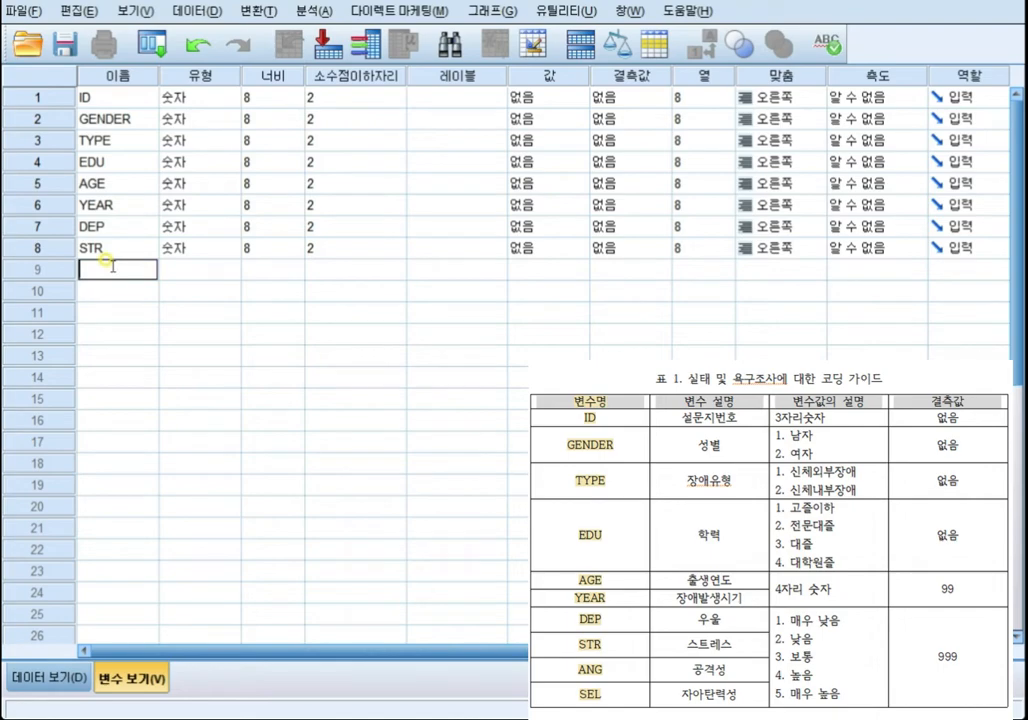
text(ANG)
key(Return)
text(SEL)
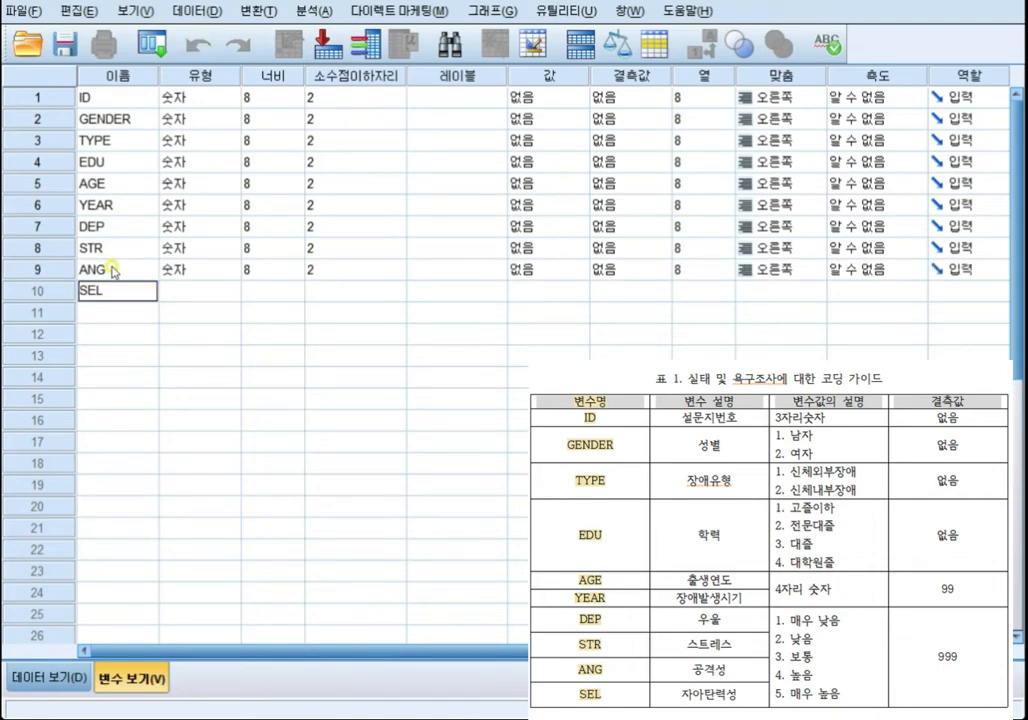
key(Return)
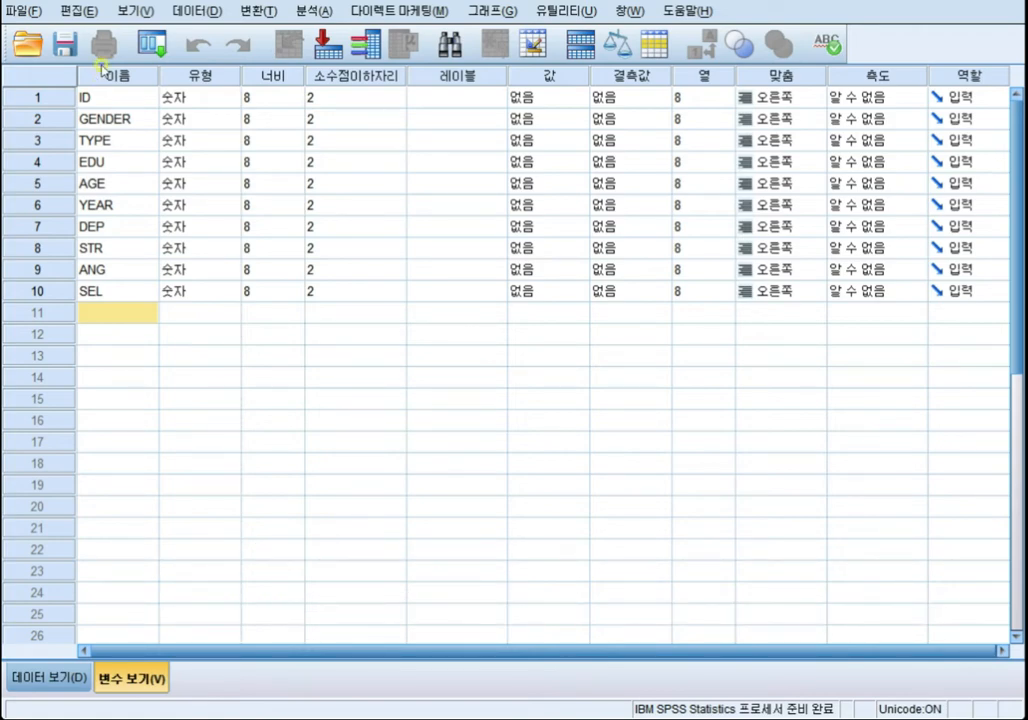
Open the variable type settings of ID and accept the numeric type (숫자)
click(186, 98)
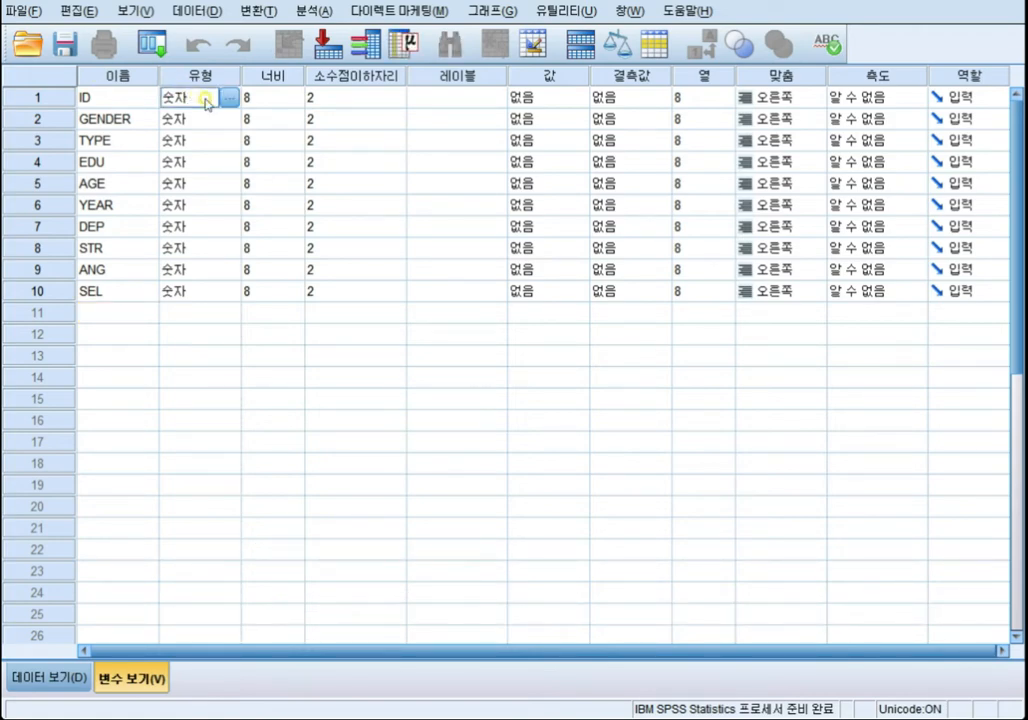
click(229, 98)
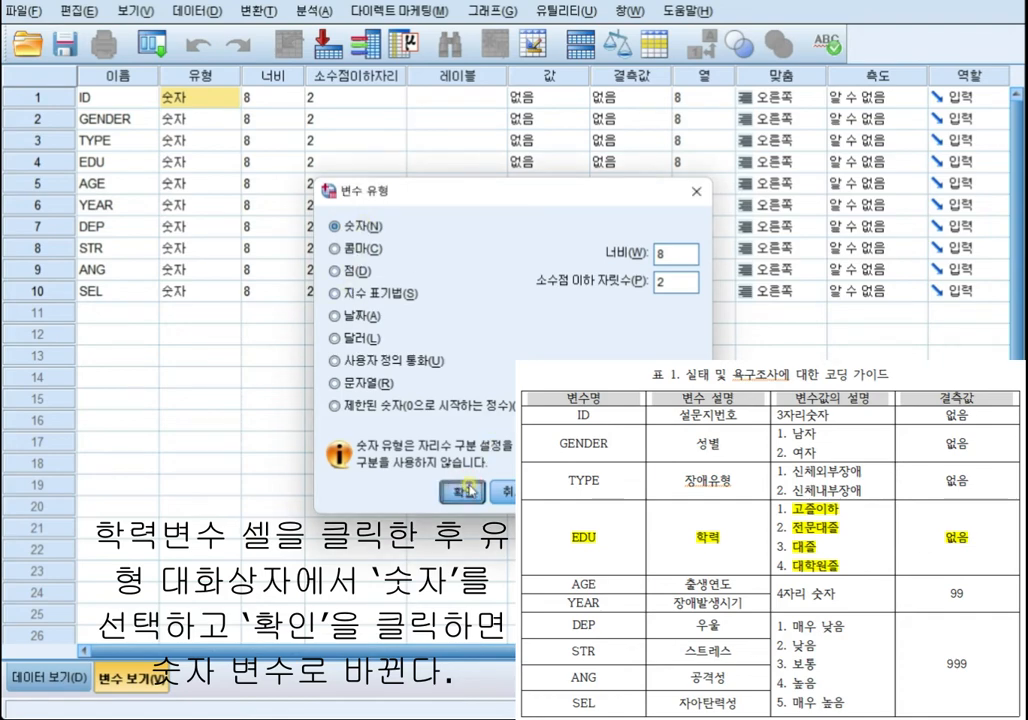
click(474, 485)
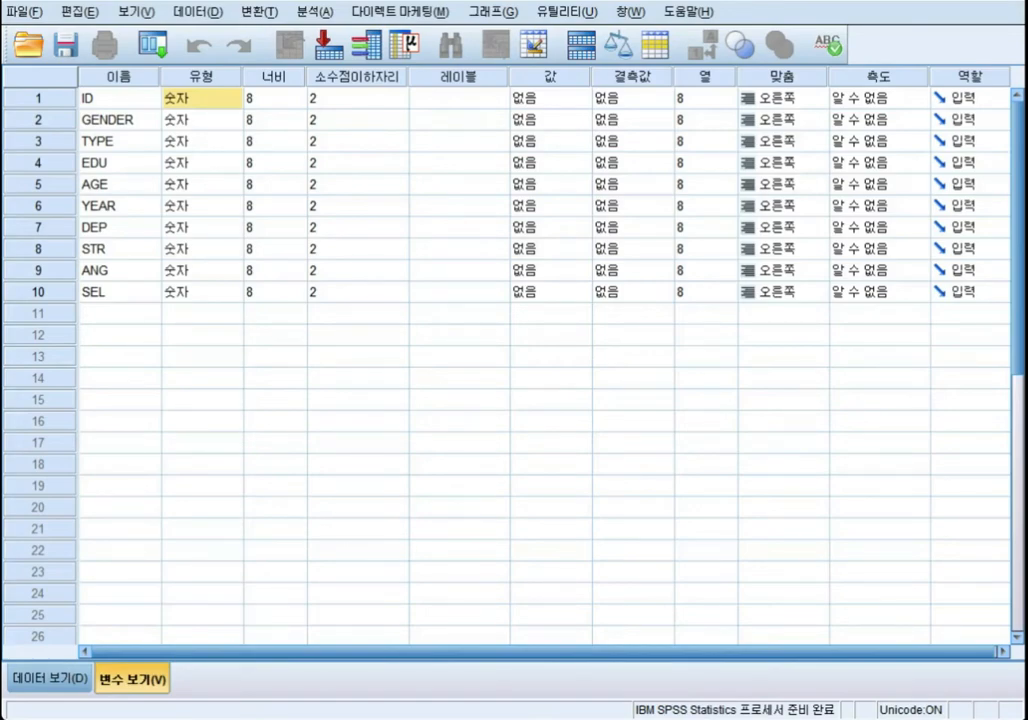
Set the width (너비) of the ID variable to 3
click(282, 100)
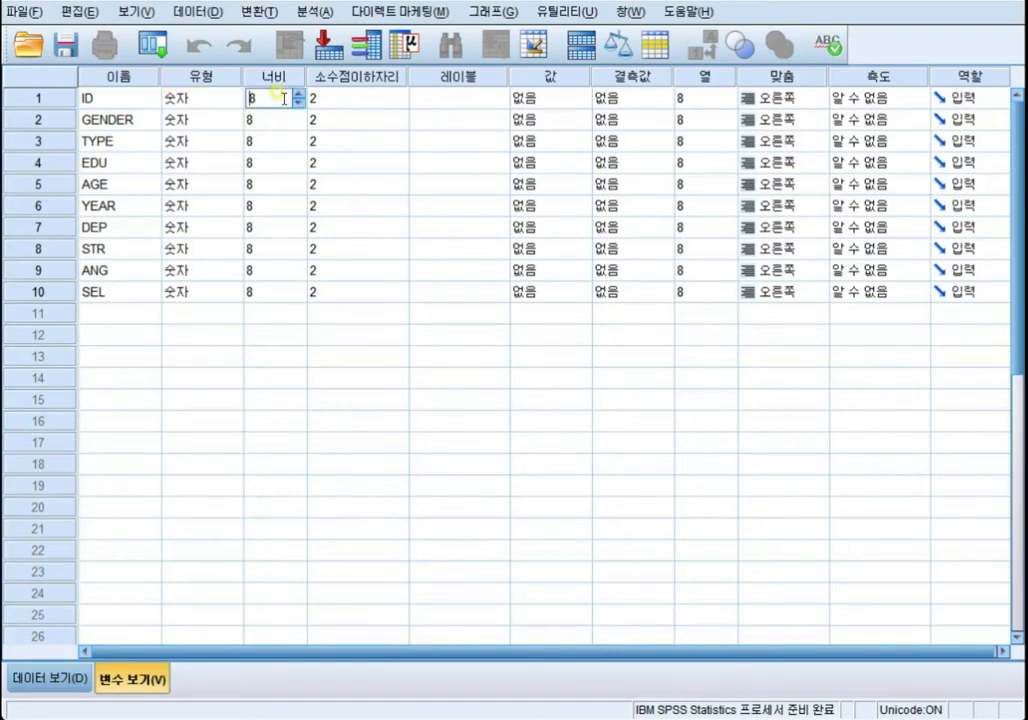
click(298, 102)
click(298, 102)
click(298, 102)
click(298, 102)
click(298, 102)
Try a smaller width for the GENDER variable and set it back to 8
click(286, 122)
click(299, 124)
click(299, 124)
click(299, 124)
click(299, 124)
click(300, 124)
click(300, 124)
click(300, 124)
click(298, 114)
click(298, 114)
click(298, 114)
click(298, 114)
click(298, 114)
click(298, 114)
click(298, 114)
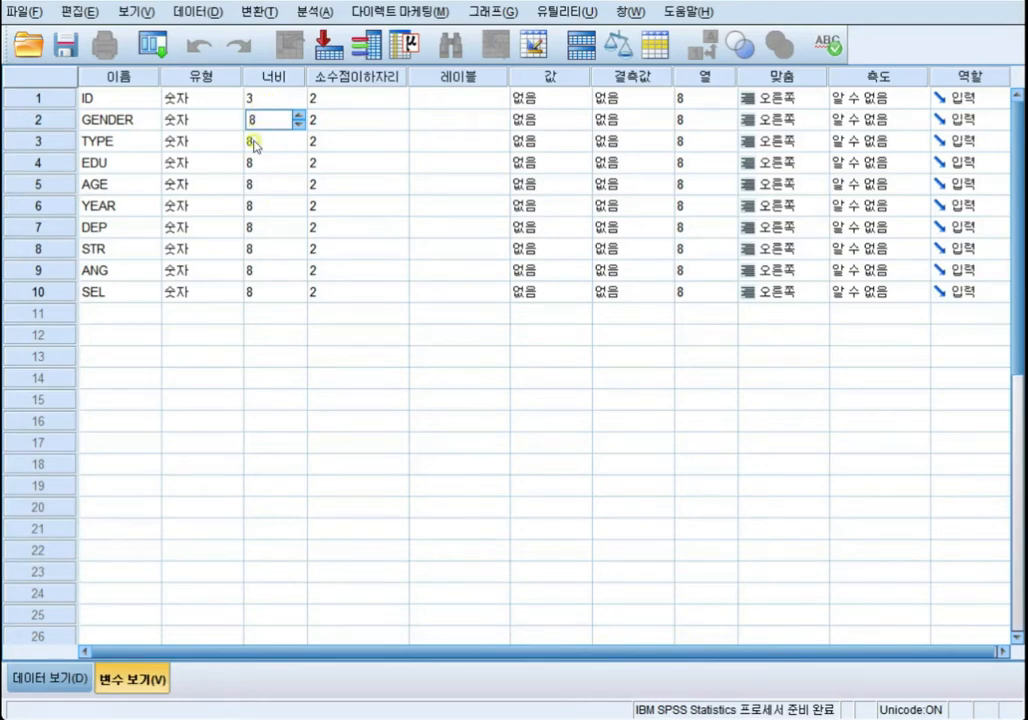
click(282, 313)
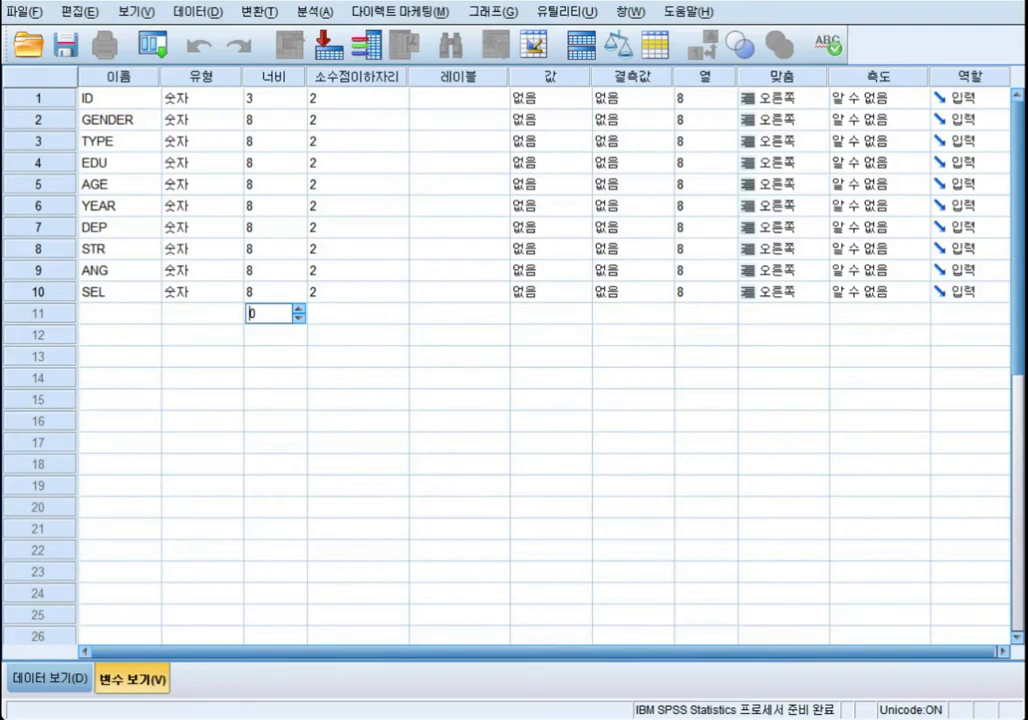
key(Escape)
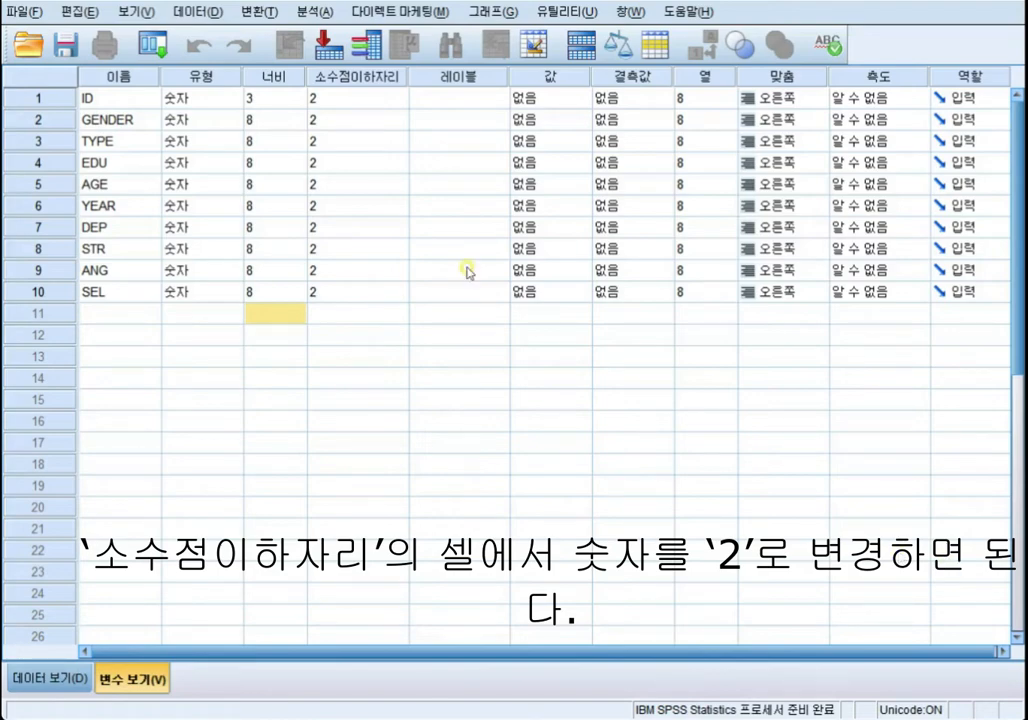
Check GENDER's decimal places by entering 5 for case 2 in the data view, and return to the variable view
click(345, 119)
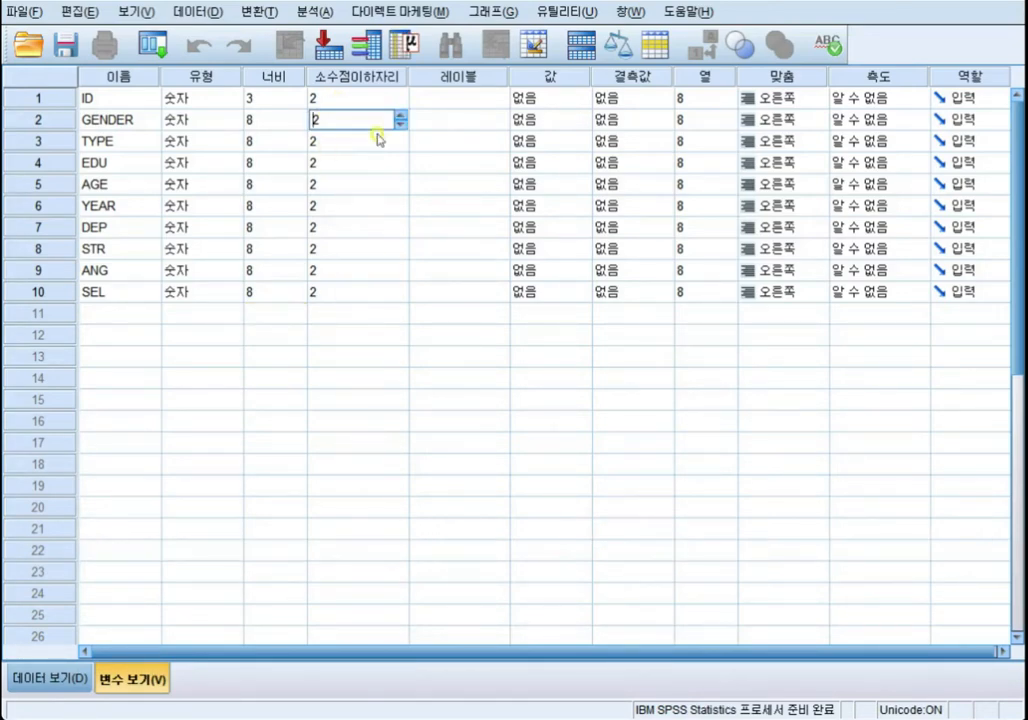
key(Escape)
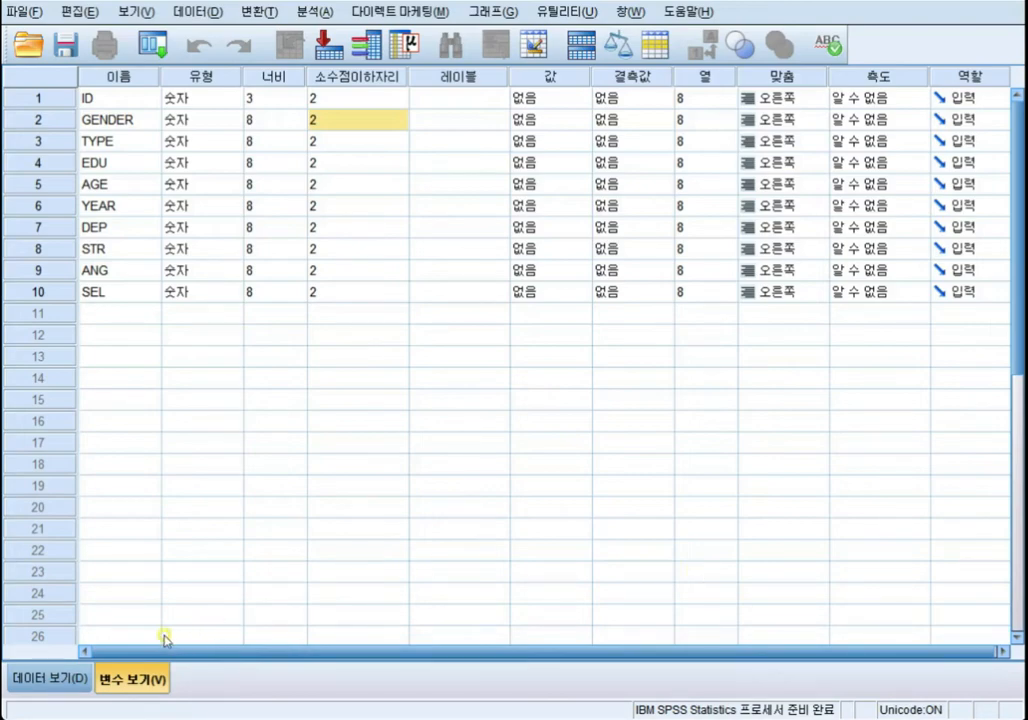
click(64, 678)
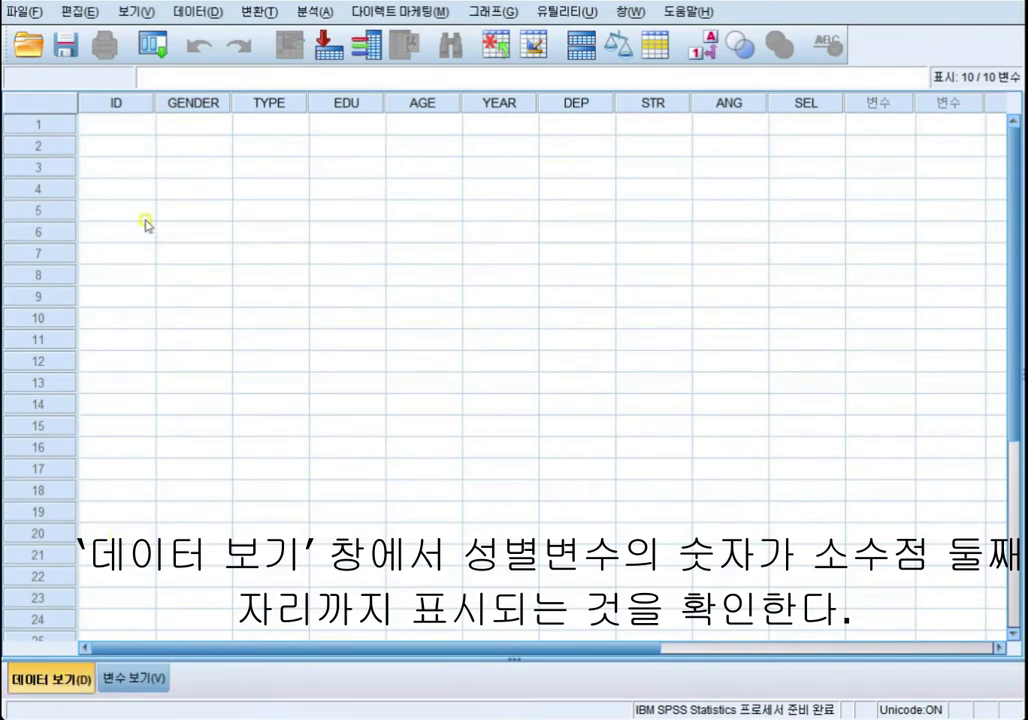
click(199, 147)
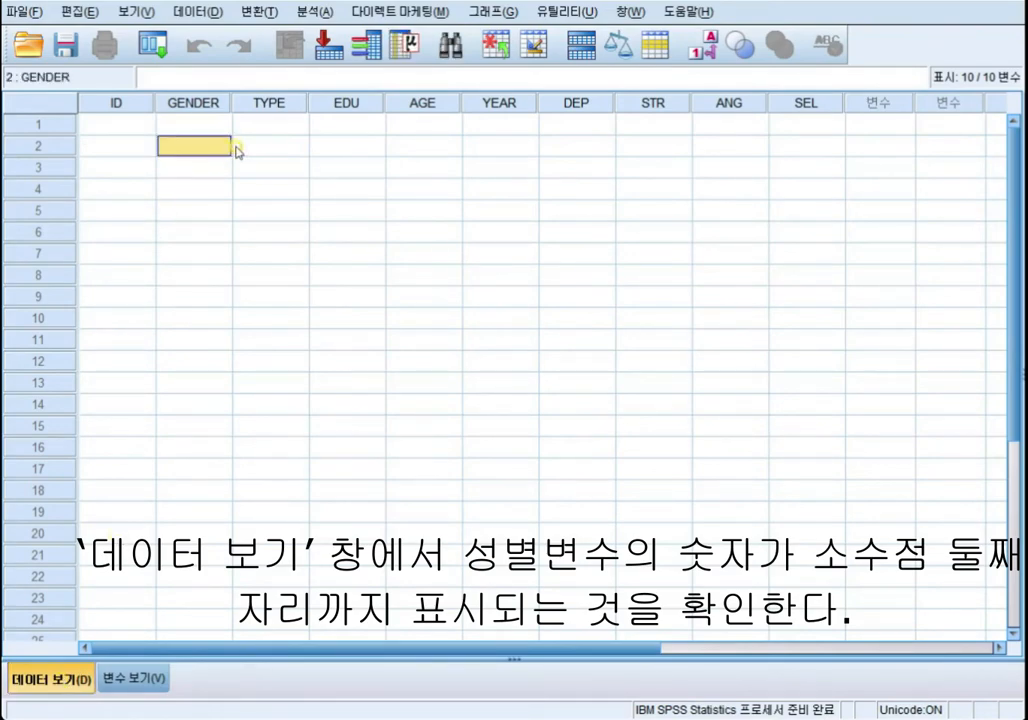
text(5)
key(Return)
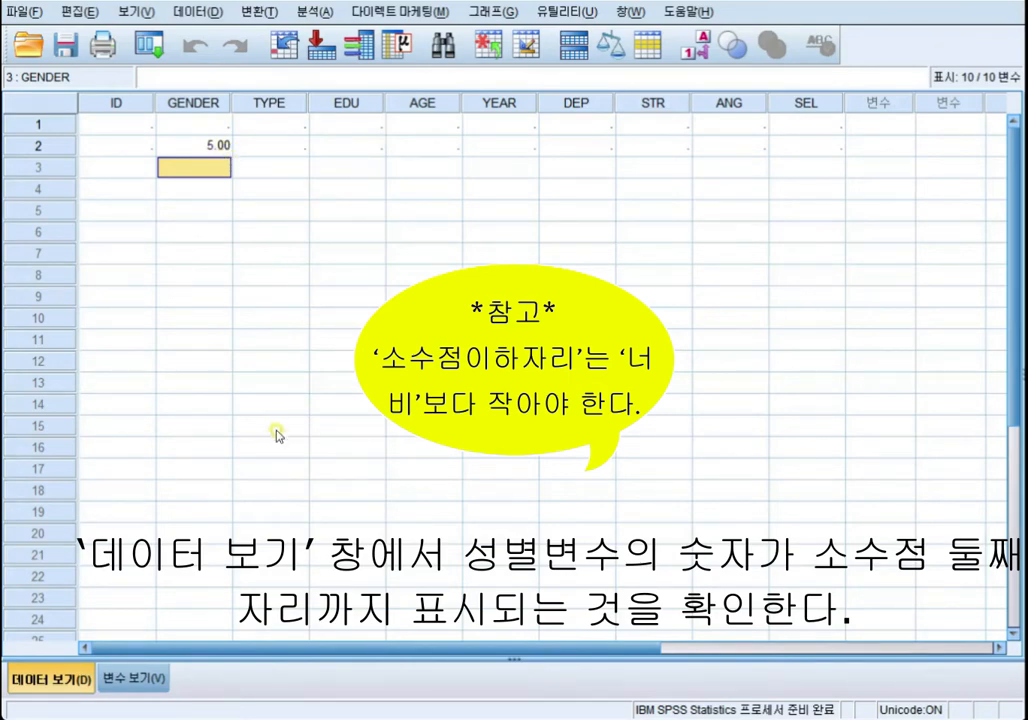
click(150, 678)
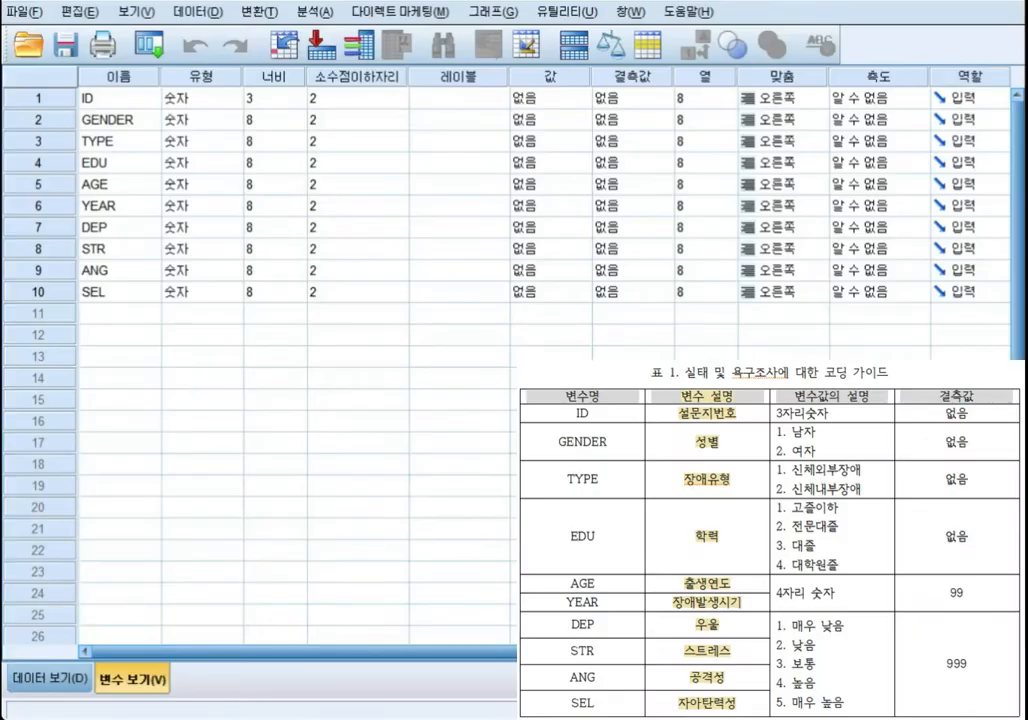
Enter the variable labels (레이블) 설문지번호 for ID and 성별 for GENDER
click(468, 100)
click(469, 101)
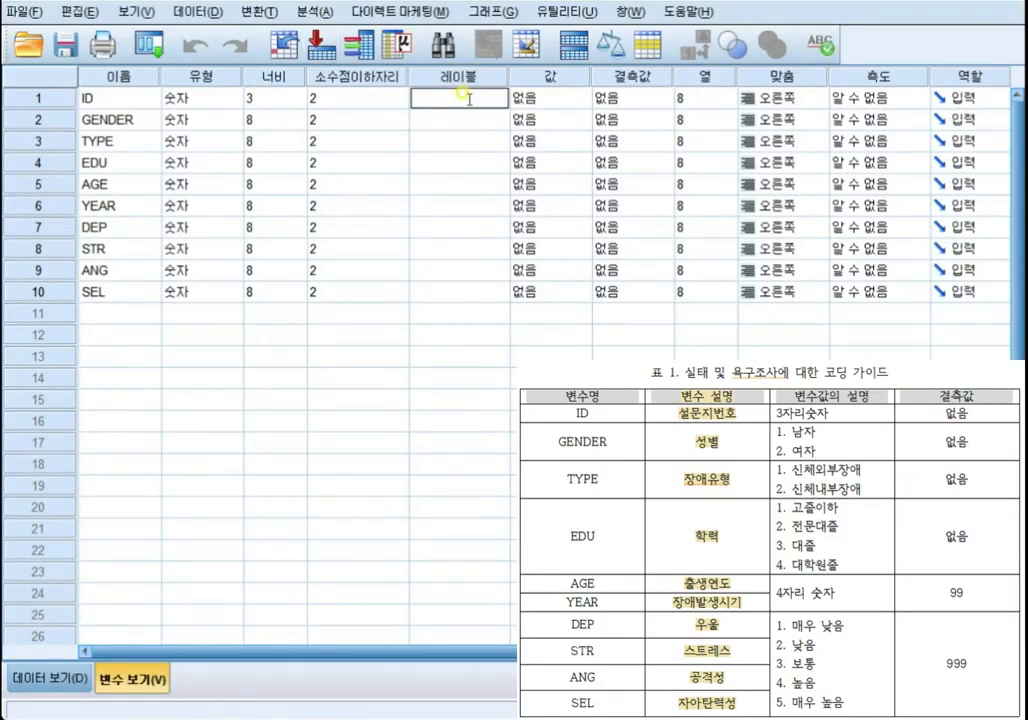
text(설문지번호)
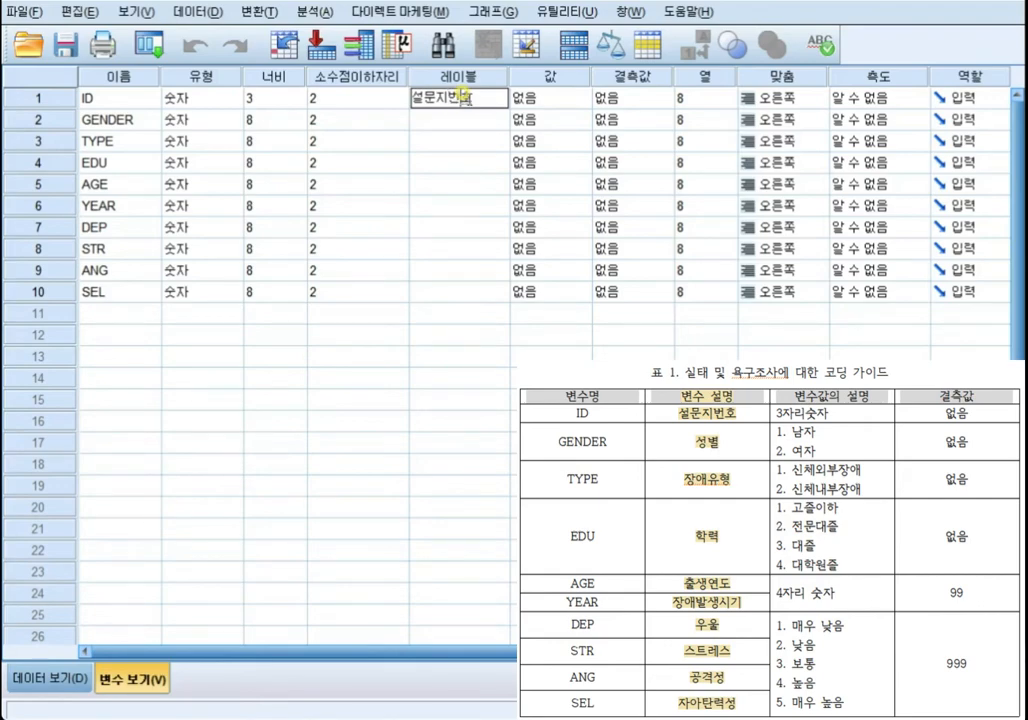
key(Return)
text(성)
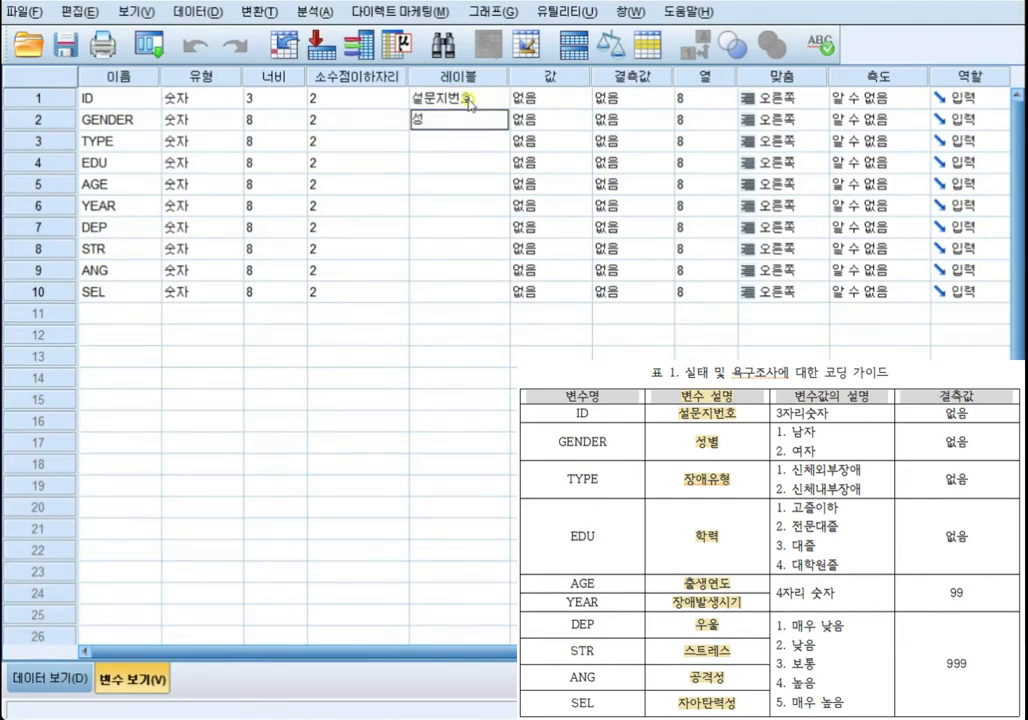
text(별)
key(Return)
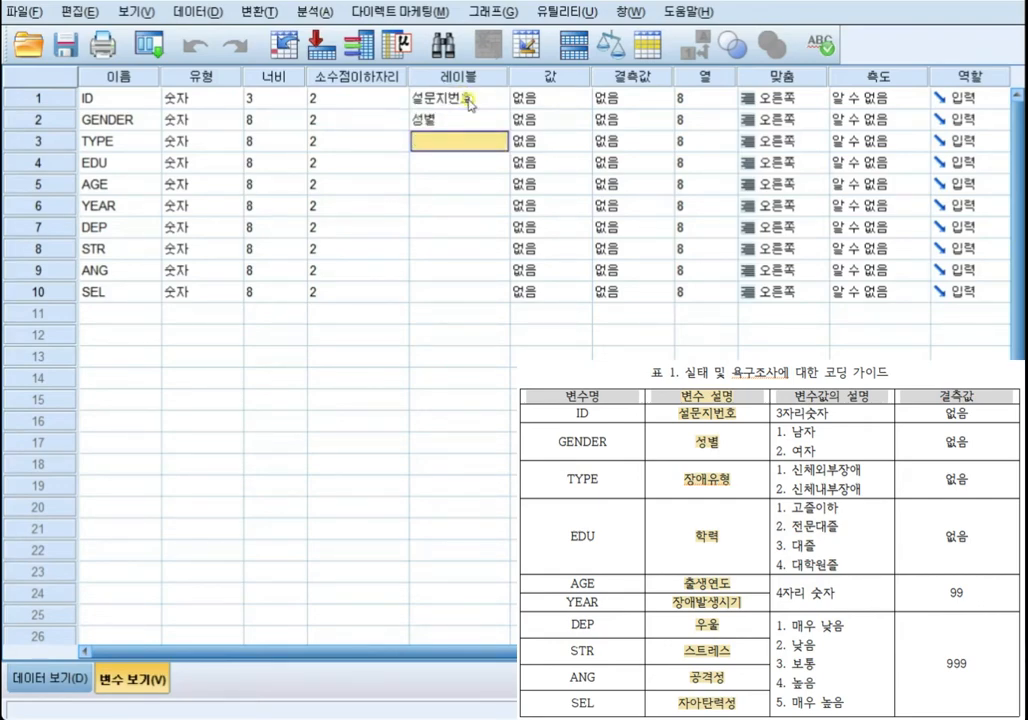
Label the variables TYPE as 장애유형, EDU as 학력, AGE as 출생연도 and YEAR as 장애발생시기
text(장애유형)
key(Return)
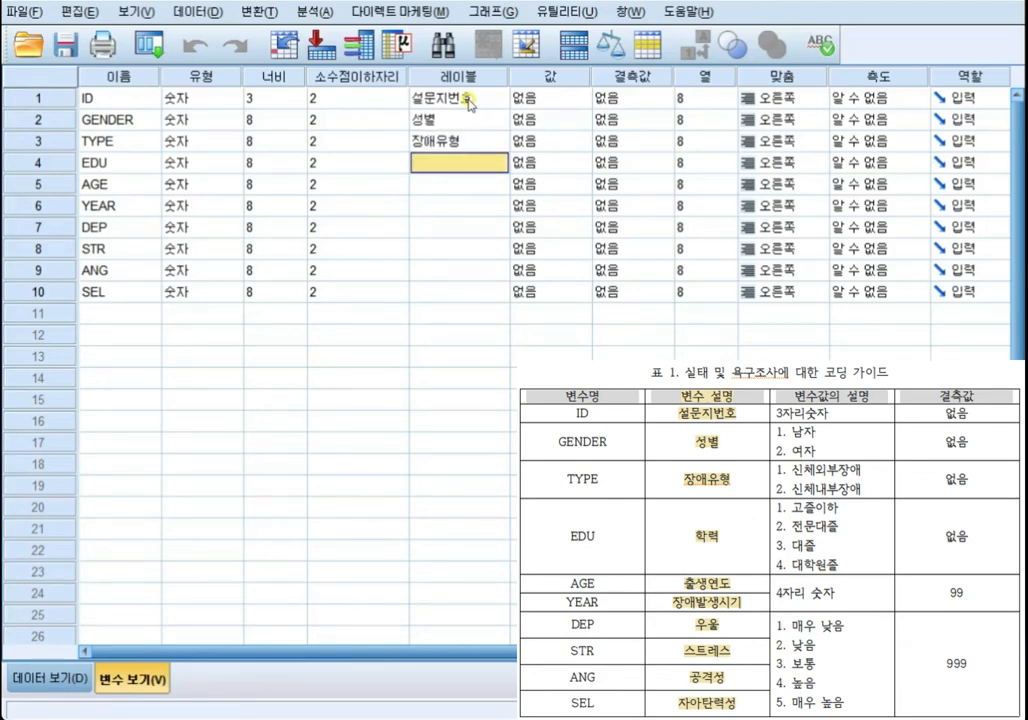
text(학력)
key(Return)
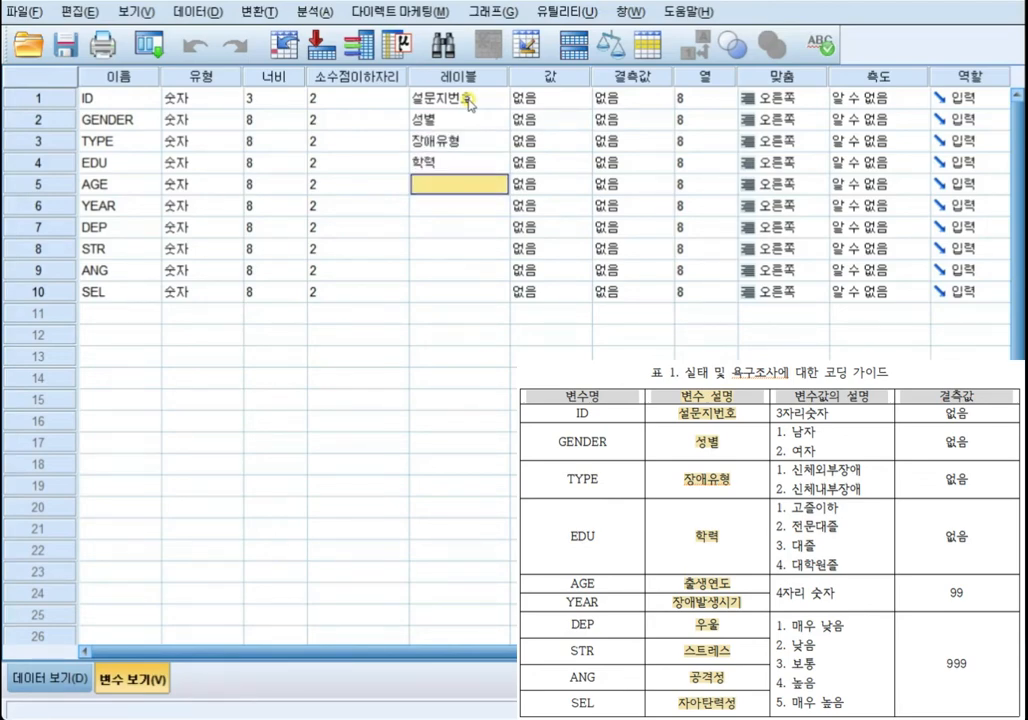
text(출생연도)
key(Return)
text(장애발생시기)
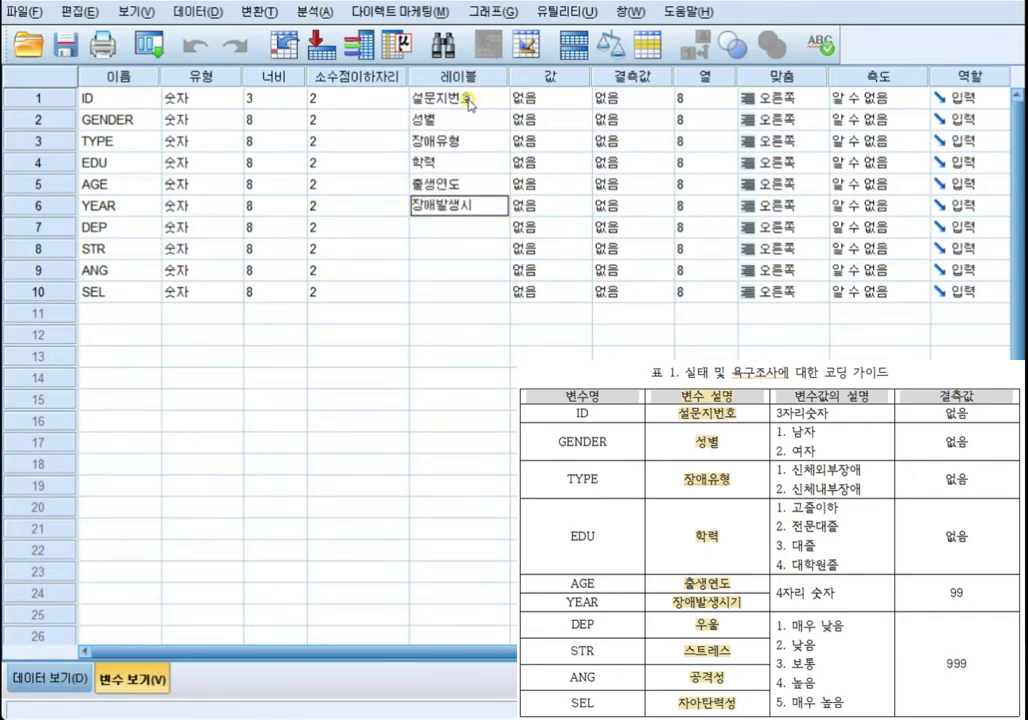
key(Return)
Label the variables DEP as 우울, STR as 스트레스, ANG as 공격성 and SEL as 자아탄력성
text(우울)
key(Return)
text(스트레스)
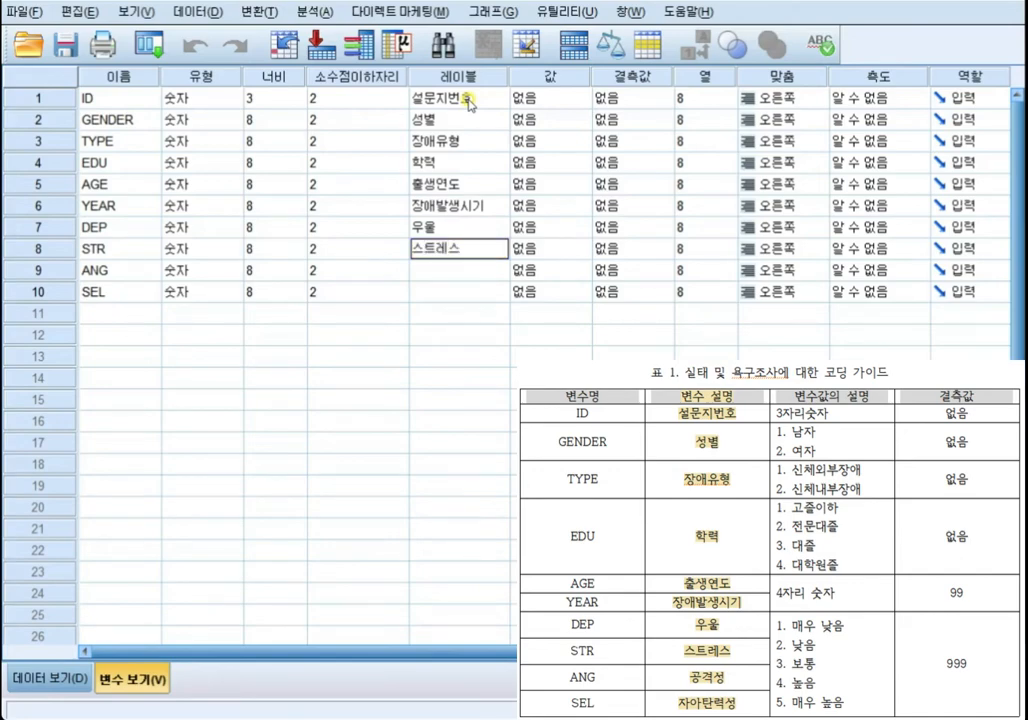
key(Return)
text(격성)
key(Return)
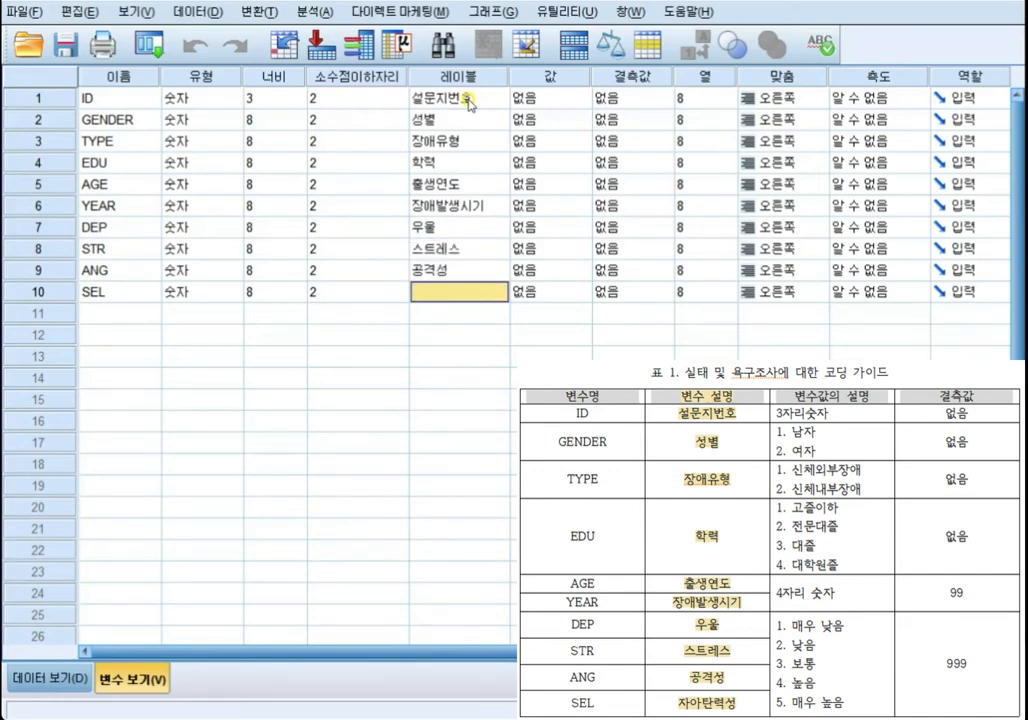
text(자아탄력성)
key(Return)
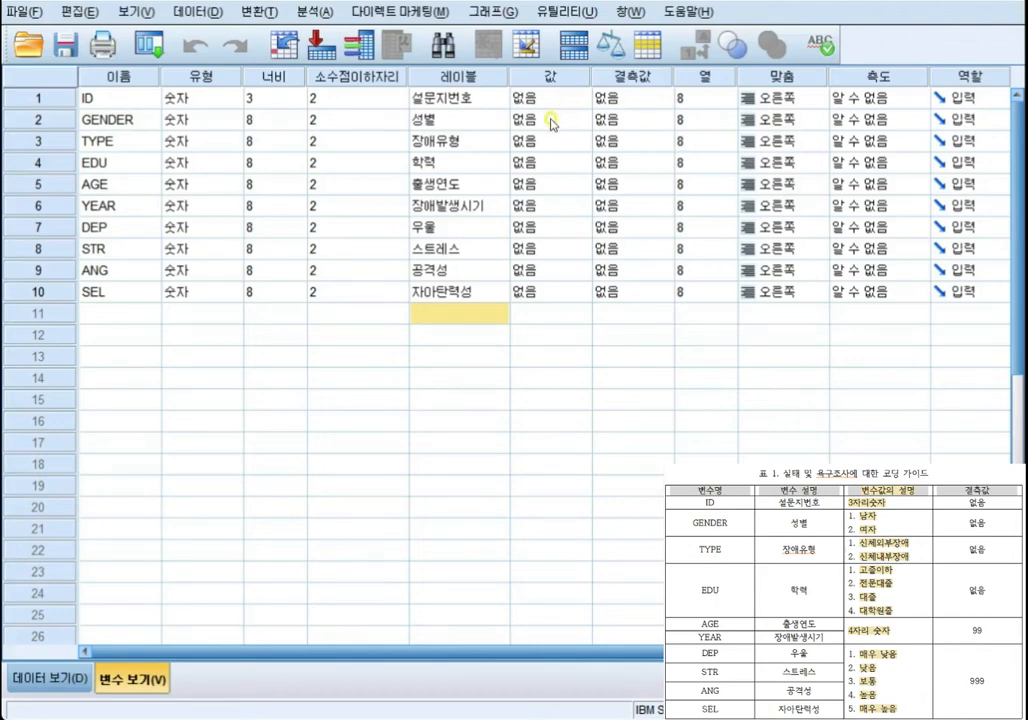
Open the value labels (변수값 레이블) of GENDER and add value 1 as 남자
click(549, 121)
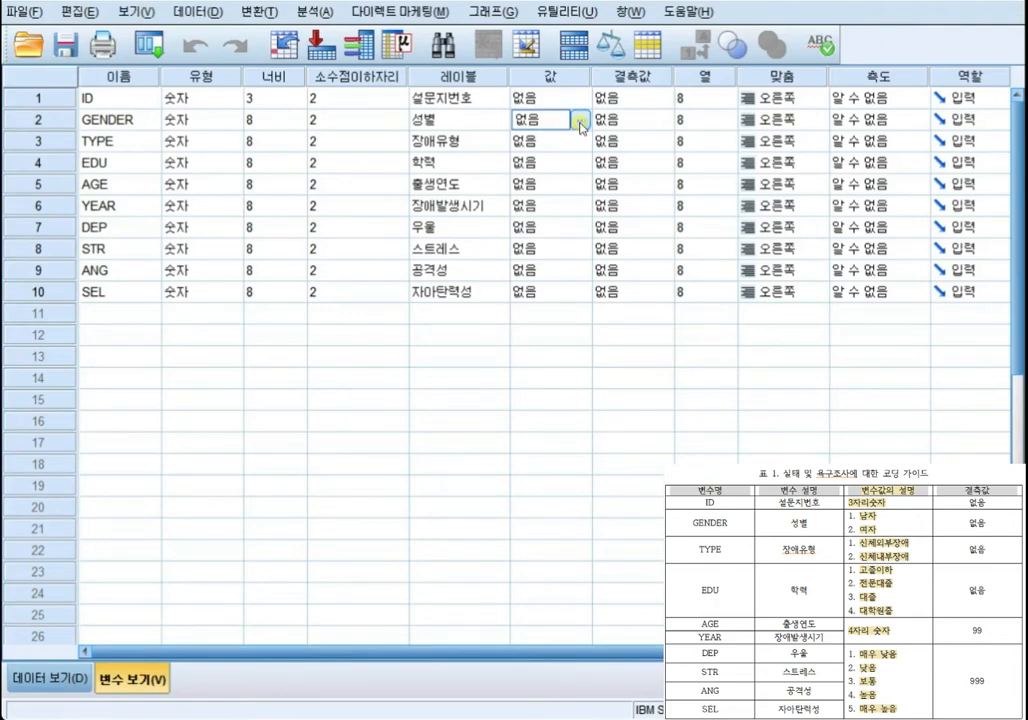
click(582, 121)
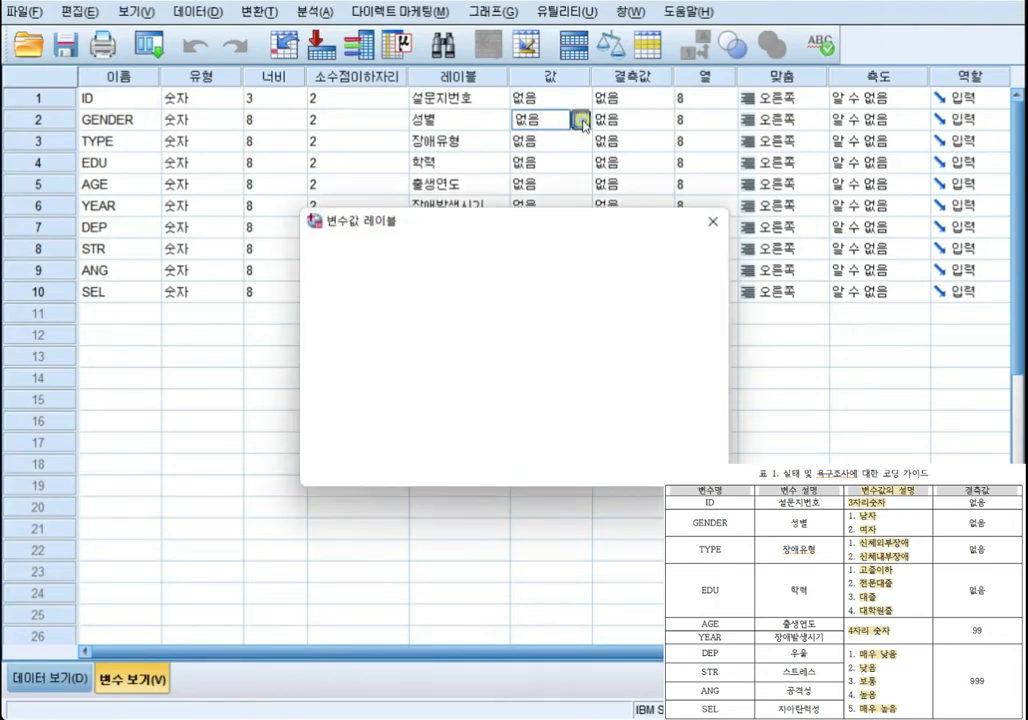
click(448, 279)
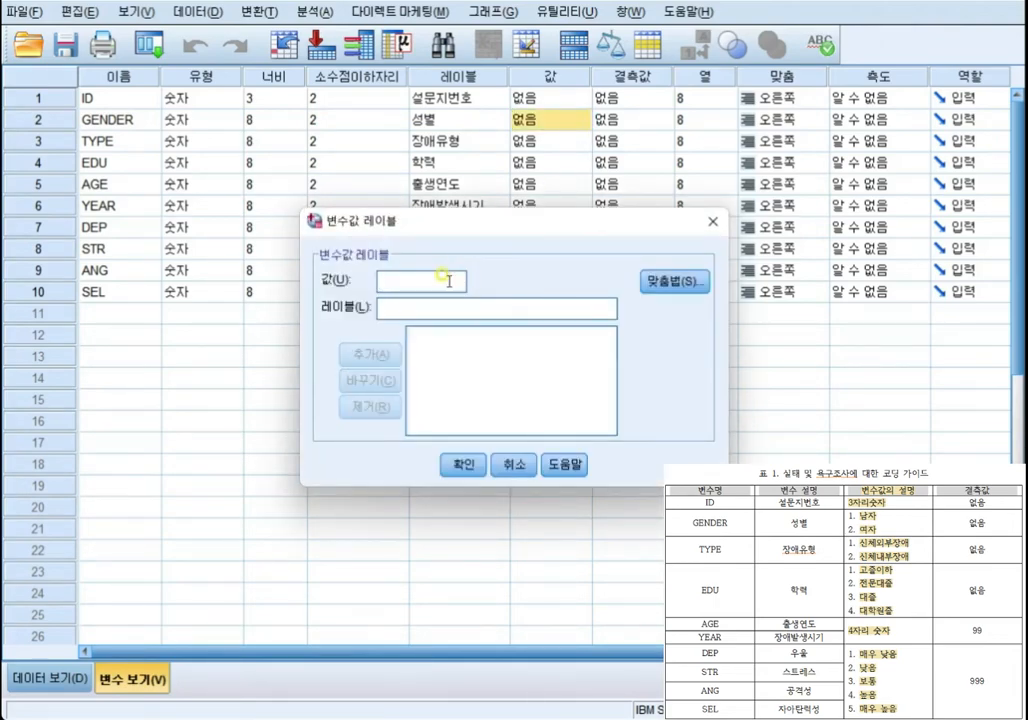
text(1)
key(Tab)
text(남자)
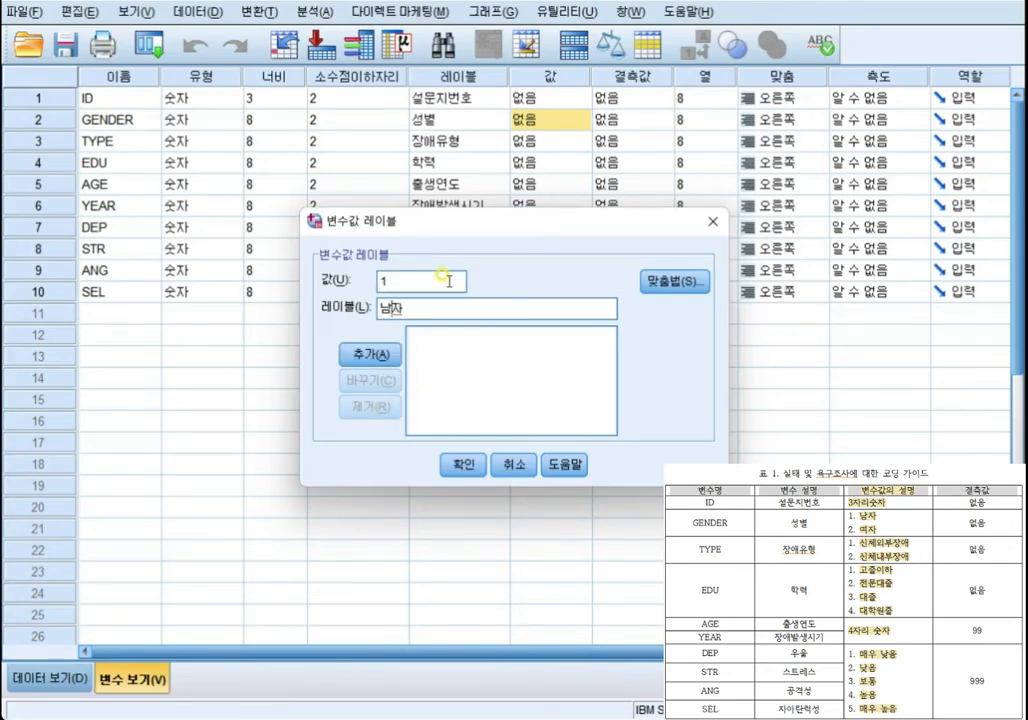
click(388, 353)
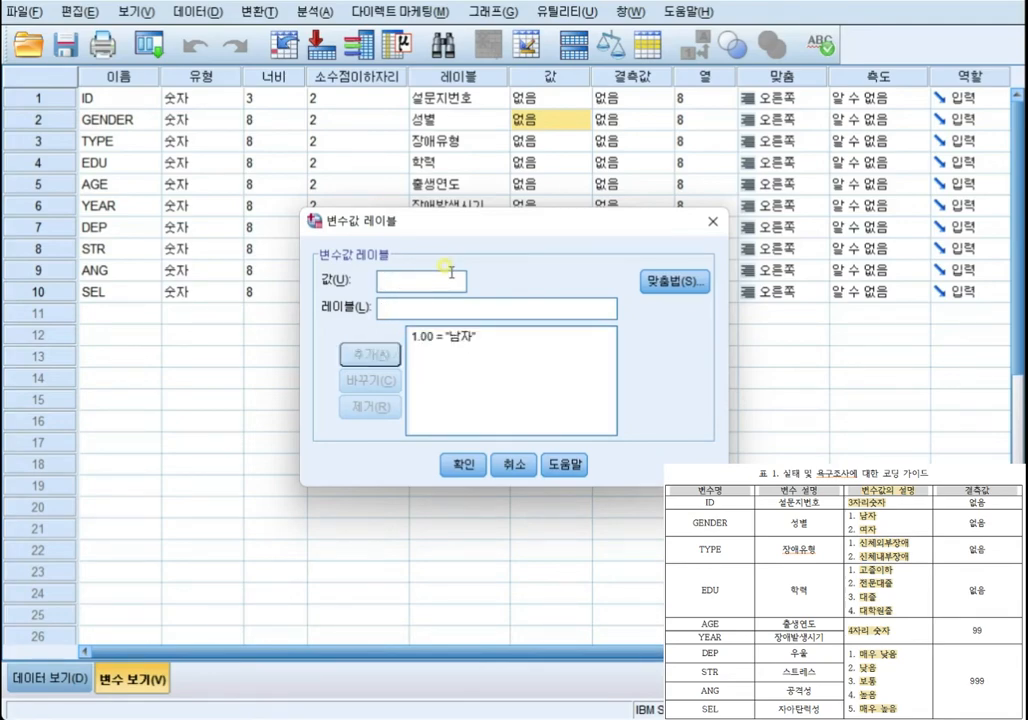
Add value 2 as 여자 to GENDER's value labels, accept them and review the saved list
text(2)
key(Tab)
text(여자)
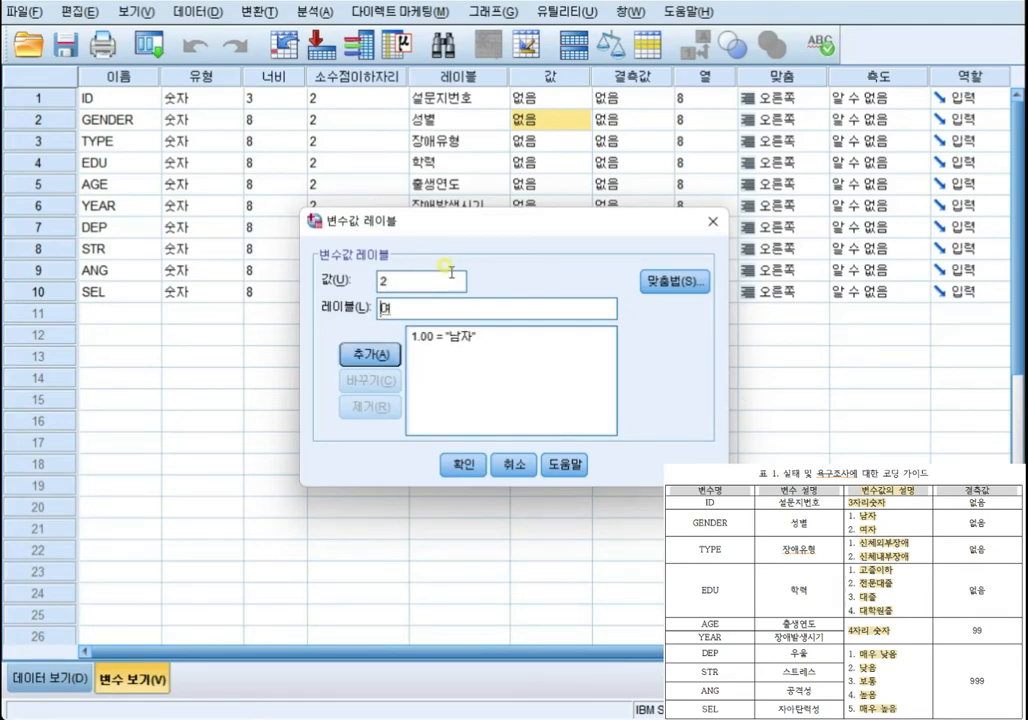
click(372, 356)
click(462, 464)
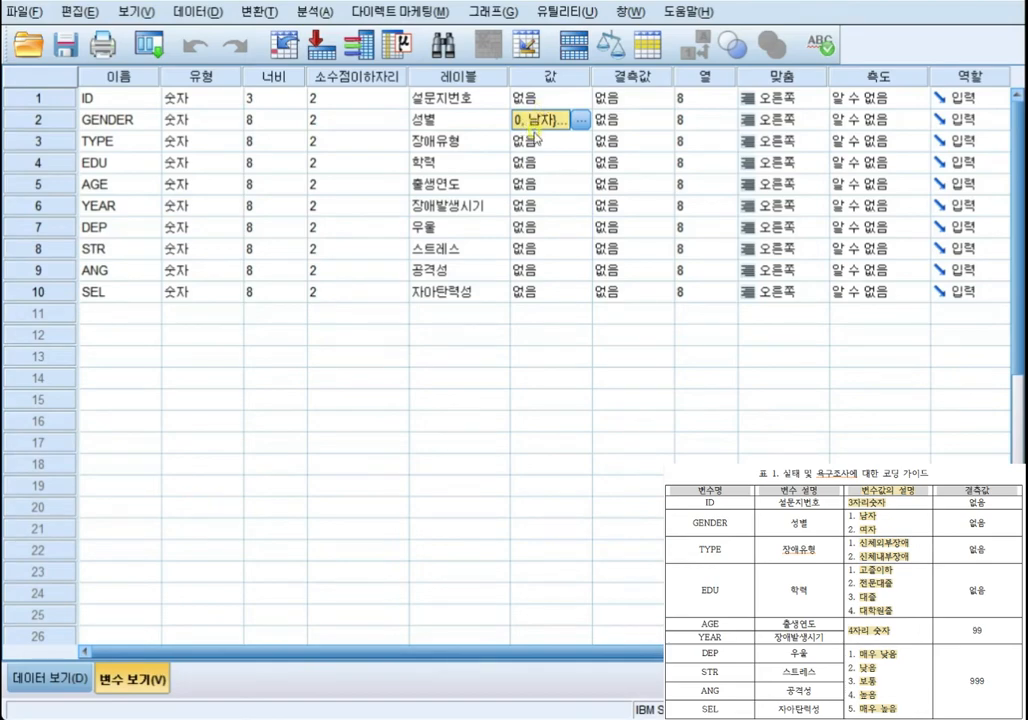
click(582, 120)
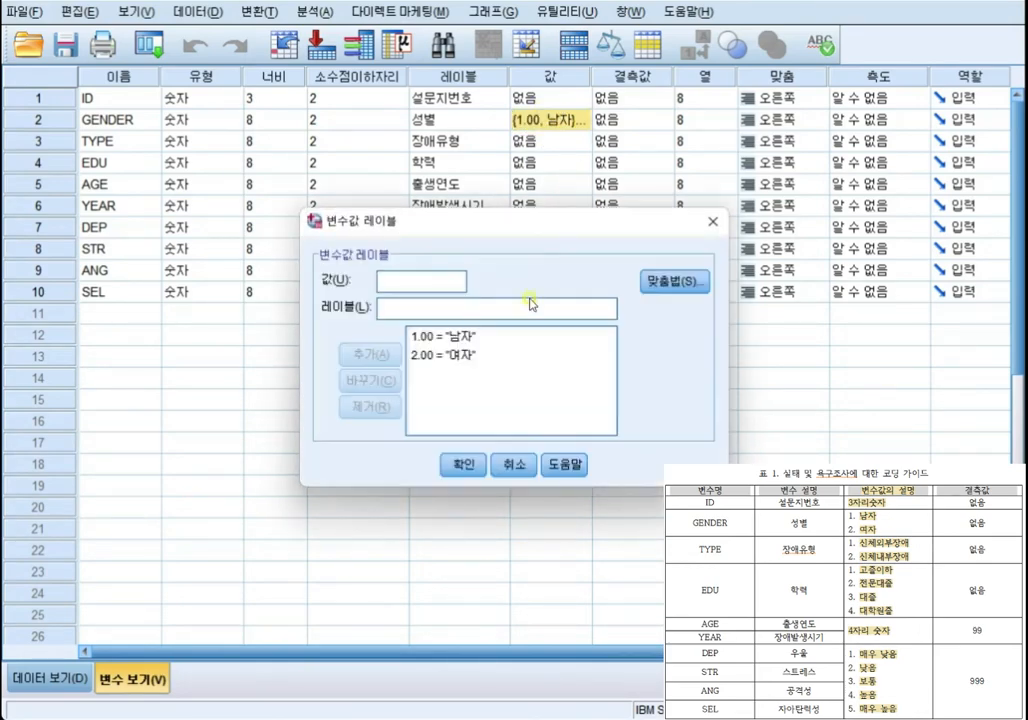
click(465, 463)
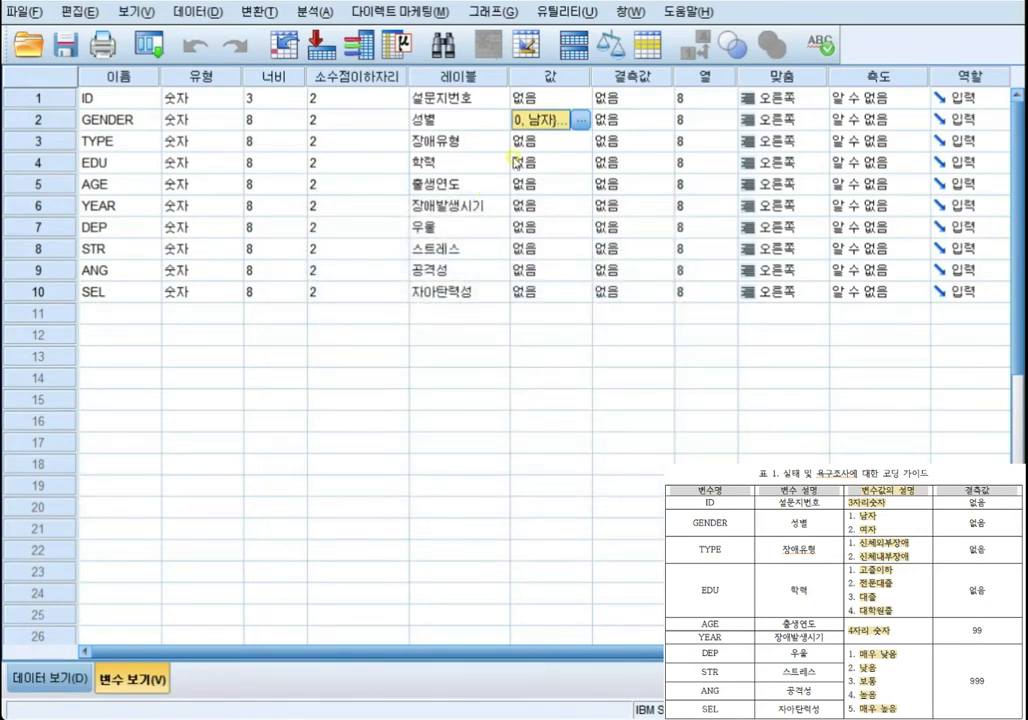
click(580, 145)
click(582, 143)
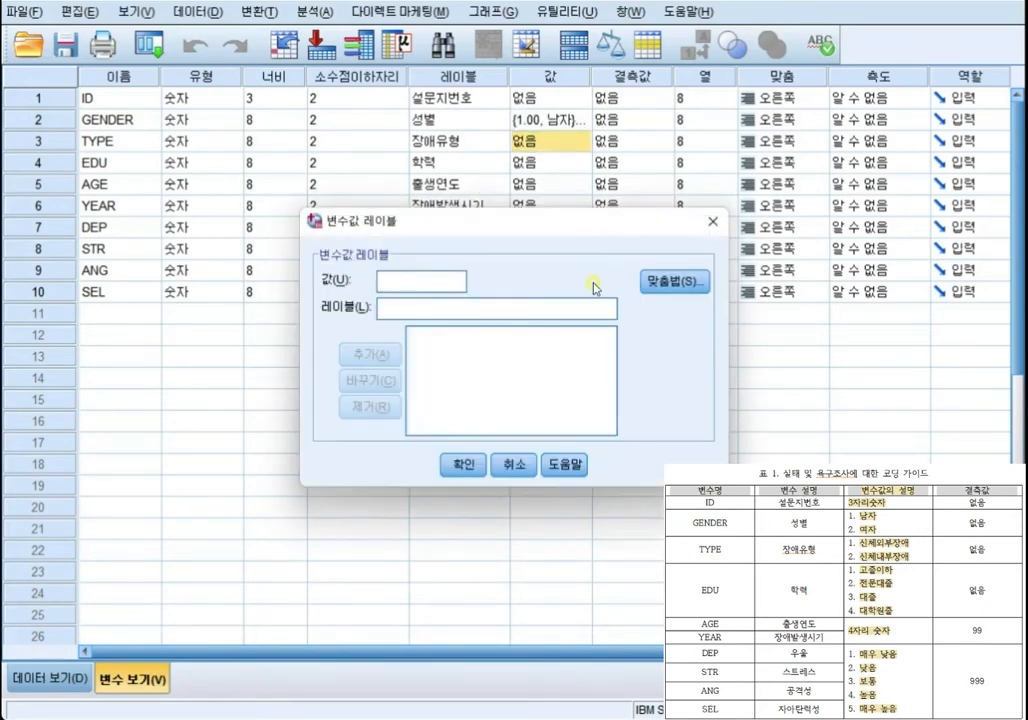
click(416, 270)
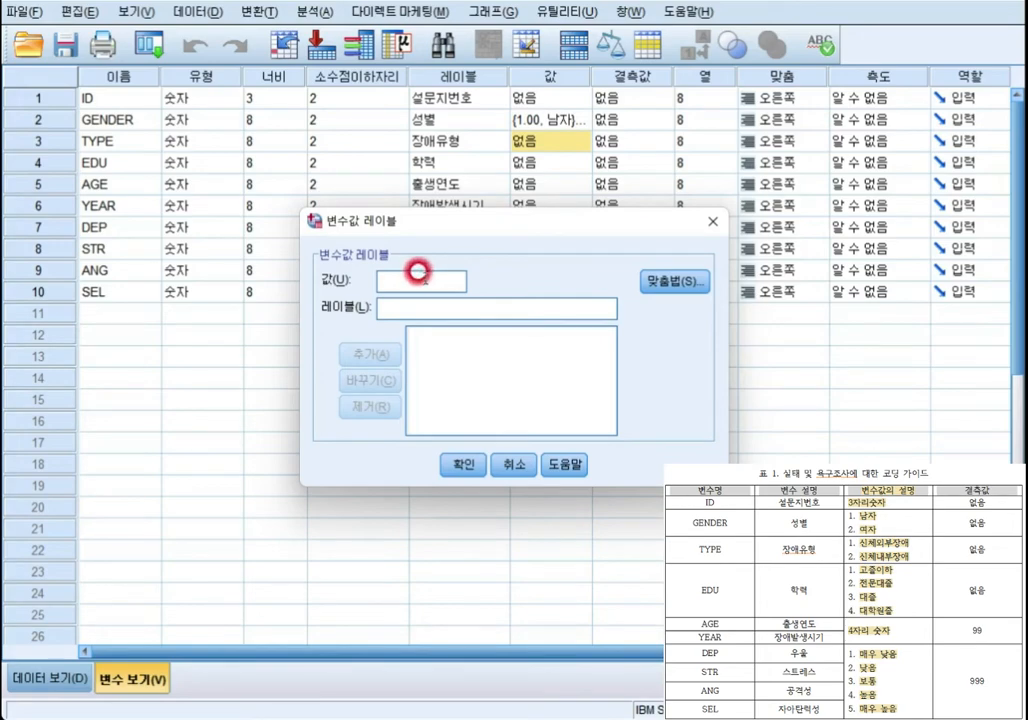
click(417, 271)
mouse_move(425, 280)
mouse_down()
mouse_move(382, 283)
mouse_move(320, 338)
mouse_up()
click(480, 378)
click(413, 271)
click(426, 302)
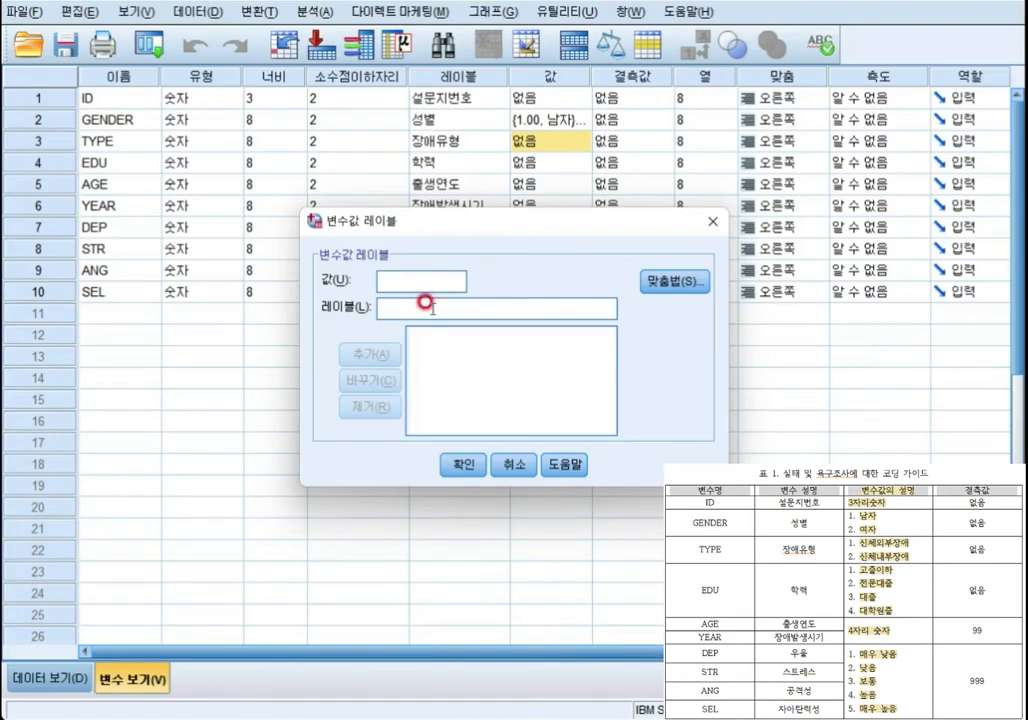
click(513, 464)
Open the value labels of TYPE and add value 1 as 신체외부장애
click(579, 143)
text(1)
key(Tab)
text(신)
text(체외부장ㅇ)
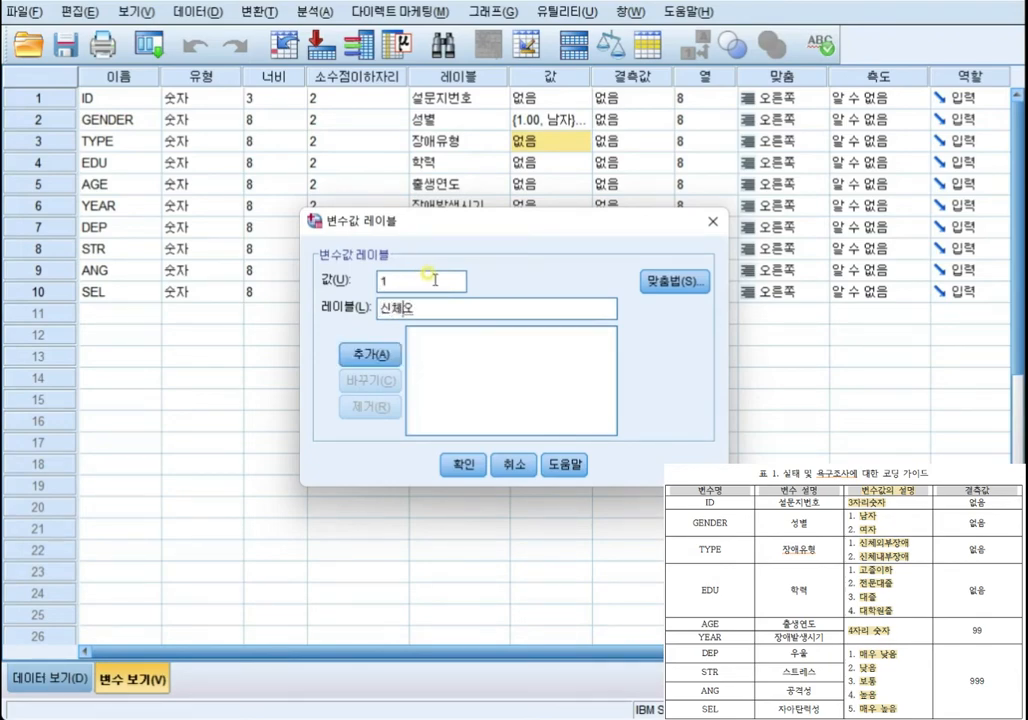
text(ㅐ)
key(Return)
Add value 2 as 신체내부장애 to TYPE's value labels and accept them
text(2)
key(Tab)
text(신체내부장애)
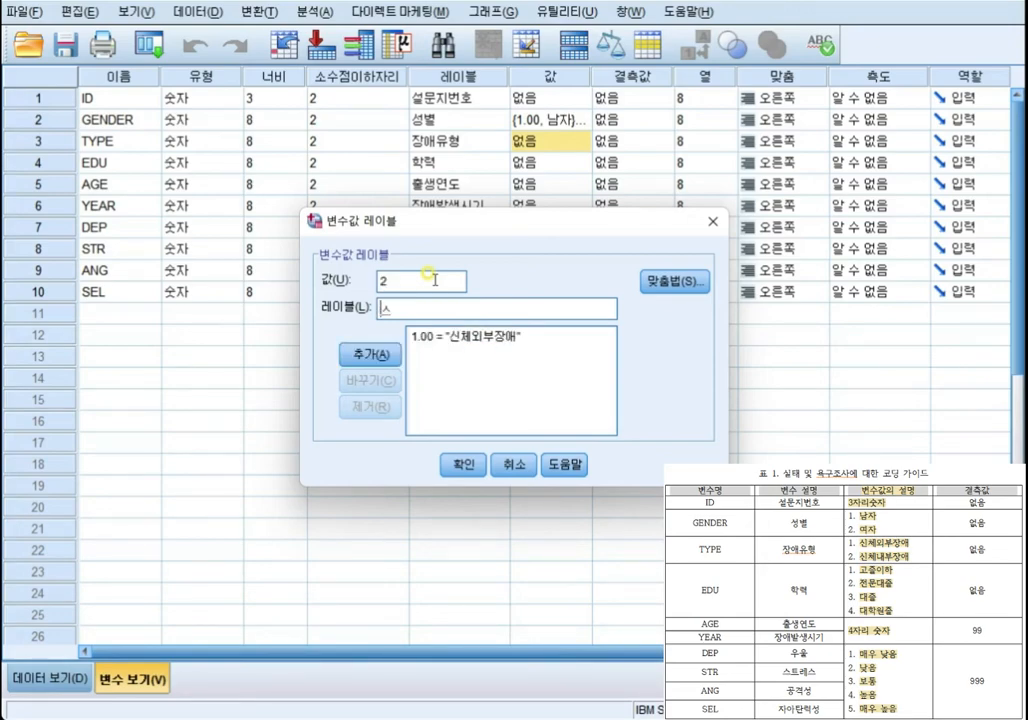
key(Return)
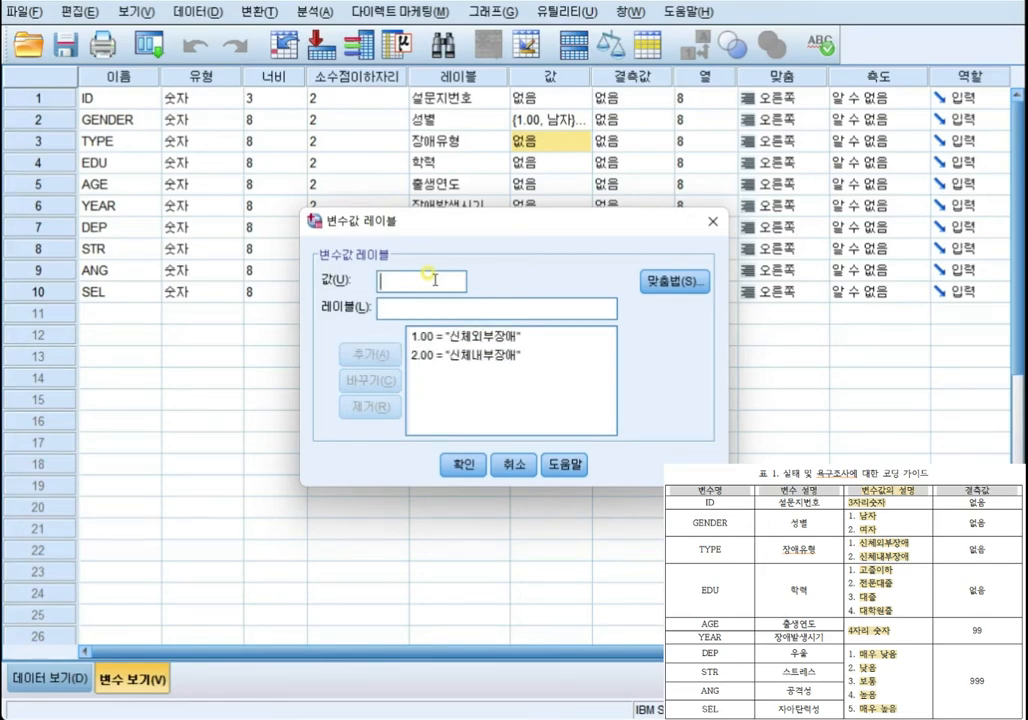
click(460, 464)
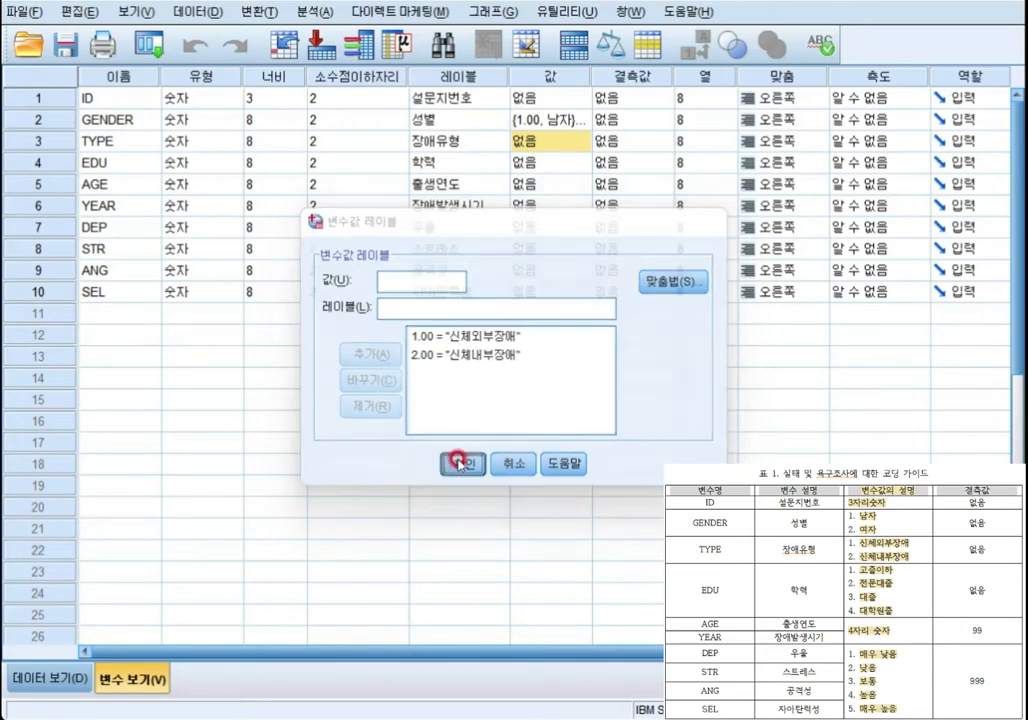
Open the value labels of EDU and add 1 as 고졸이하 and 2 as 전문대졸
click(574, 164)
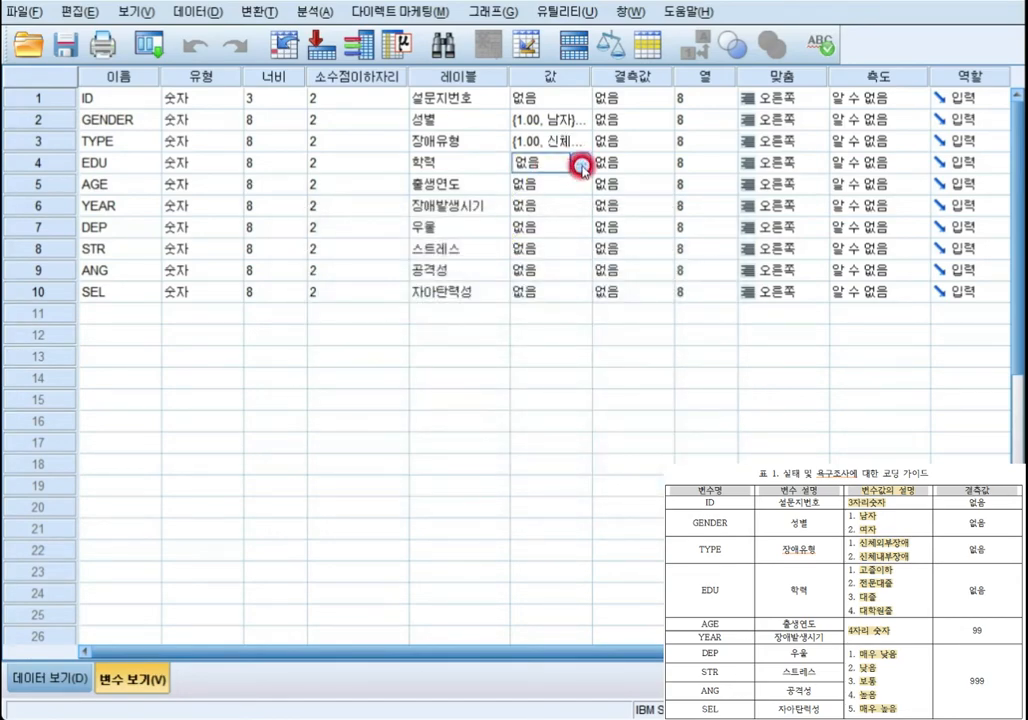
click(579, 165)
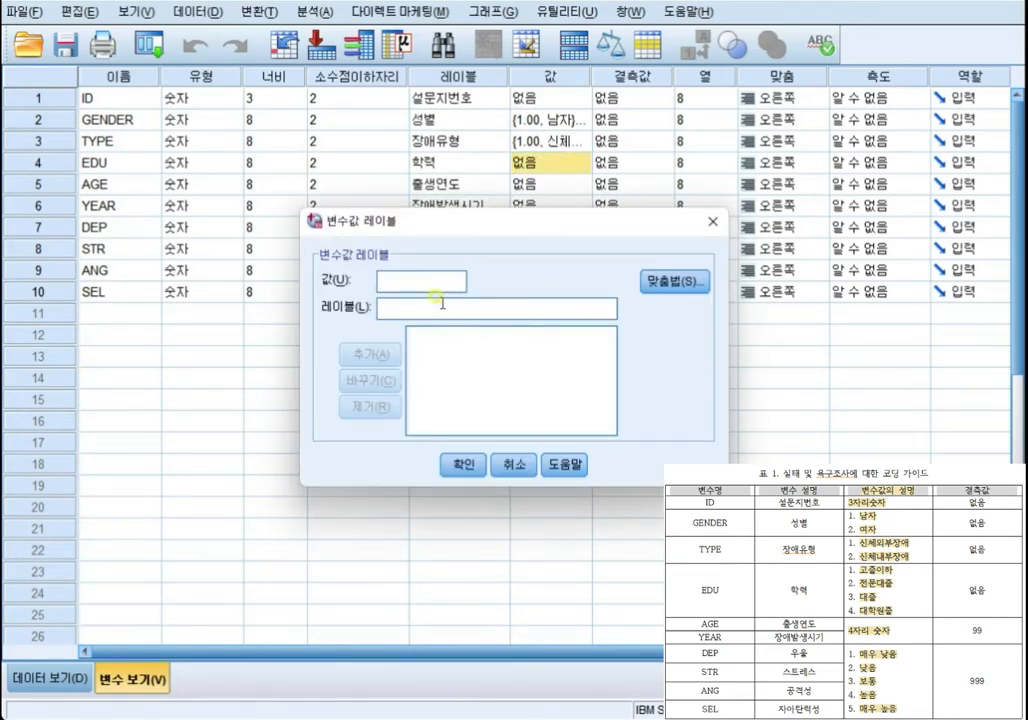
text(1고졸이하)
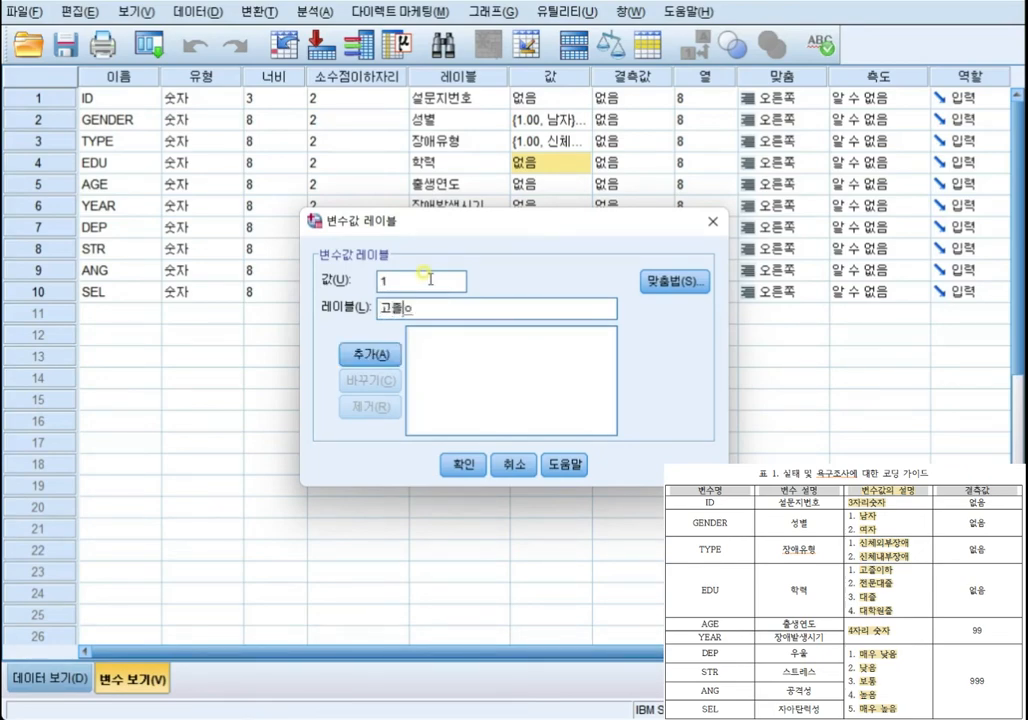
click(386, 350)
text(2전문대)
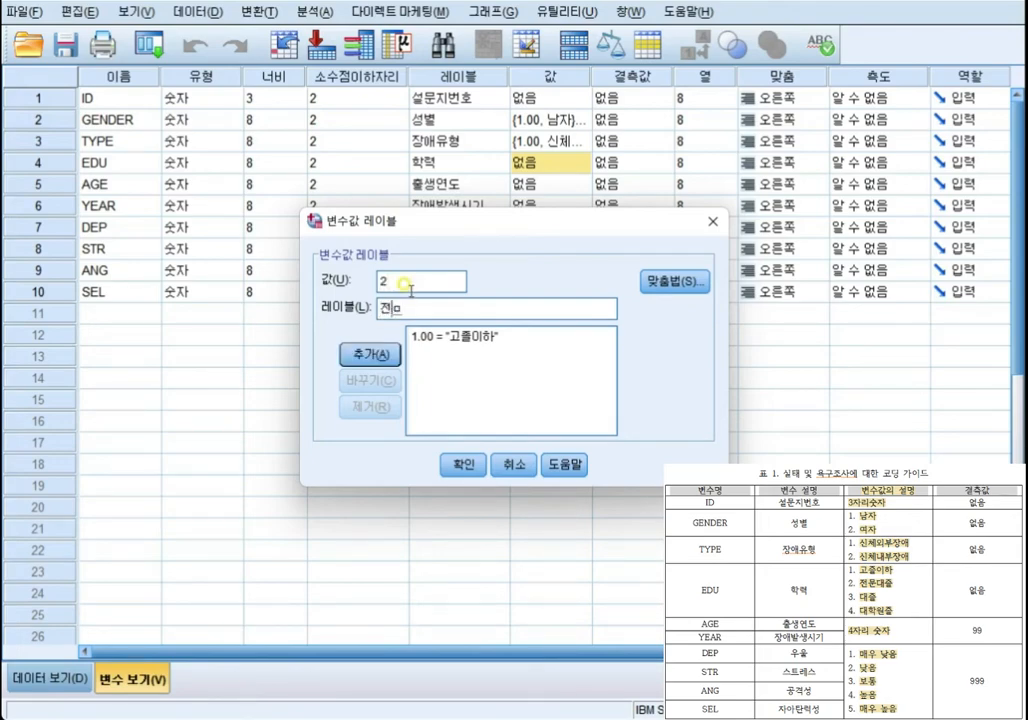
text(졸)
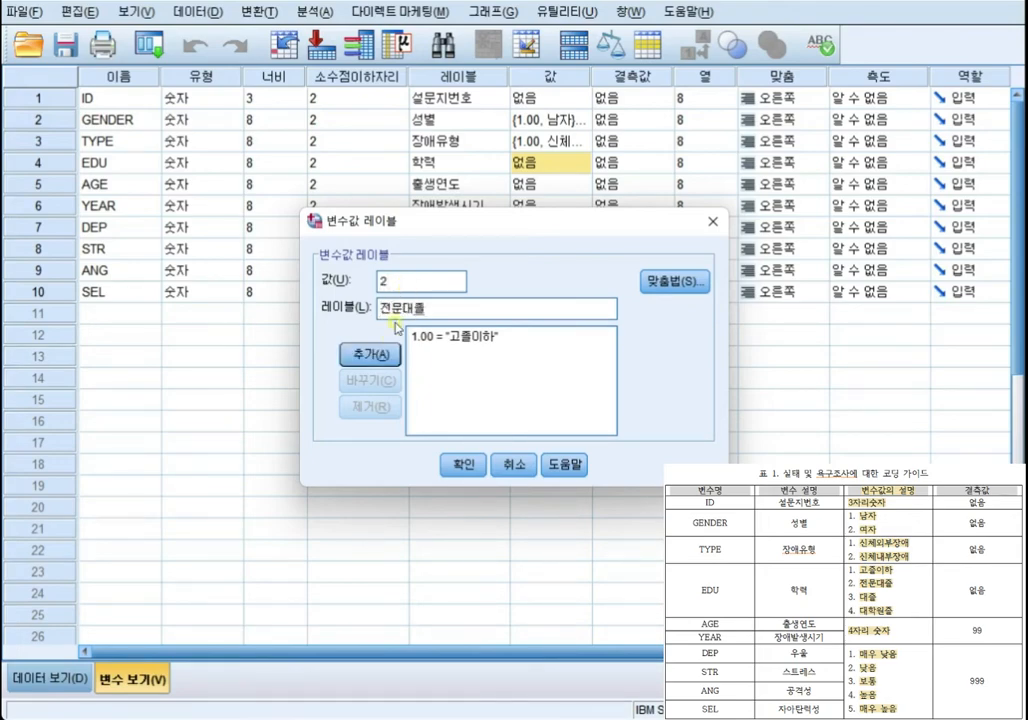
click(362, 352)
Add value 3 as 대졸 to the value labels of EDU
text(3)
click(452, 311)
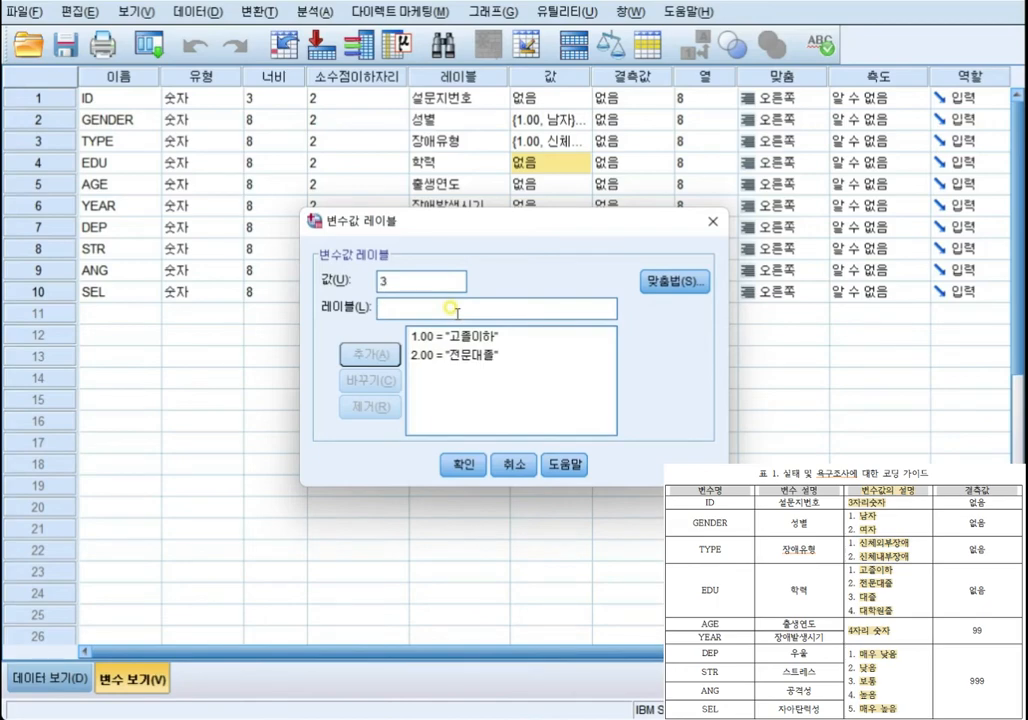
text(대졸)
click(362, 352)
Add value 4 as 대학원졸 to EDU's value labels and accept them
click(405, 280)
text(4)
key(Tab)
text(대학우너조)
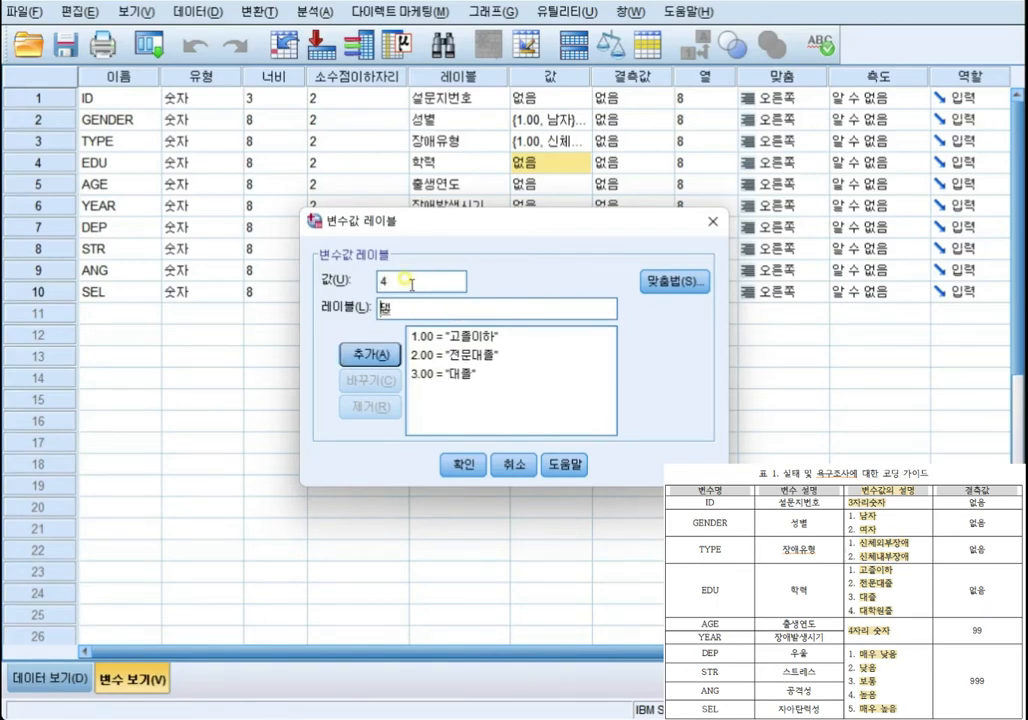
key(BackSpace)
key(BackSpace)
key(BackSpace)
text(원졸)
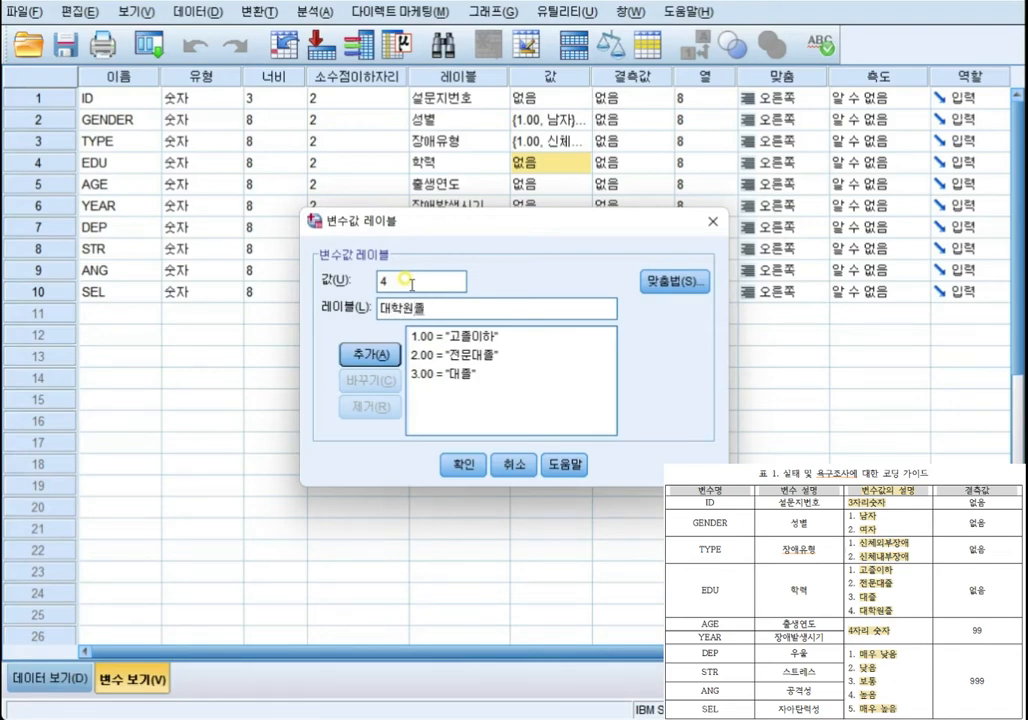
click(368, 354)
click(463, 465)
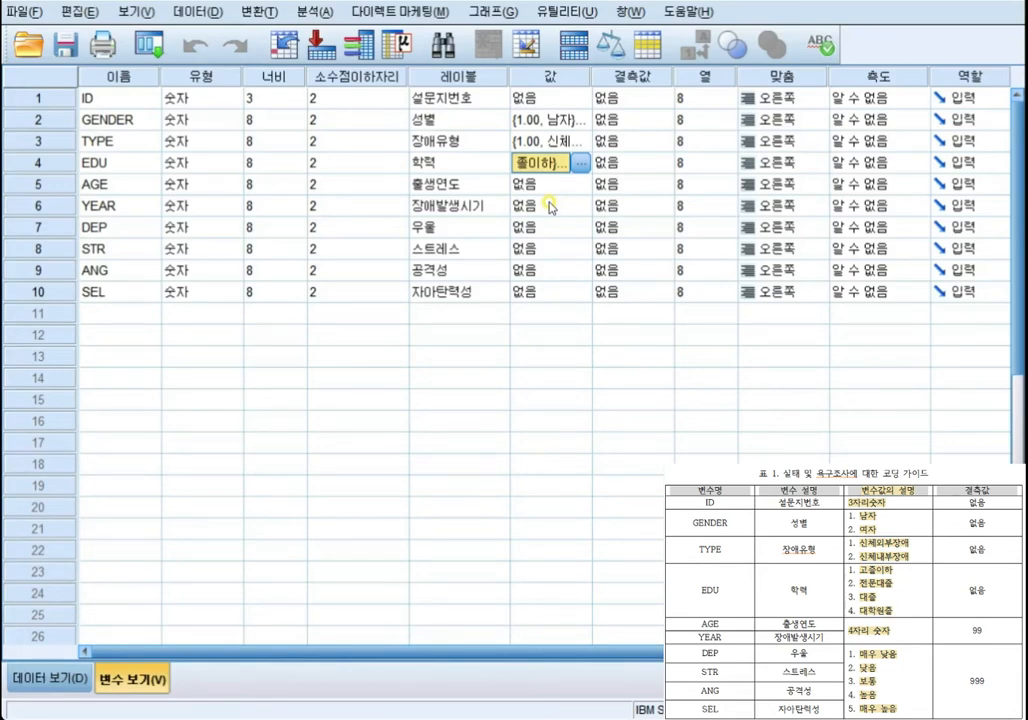
Open the value labels of DEP and add 1 as 매우낮음
click(546, 229)
click(578, 228)
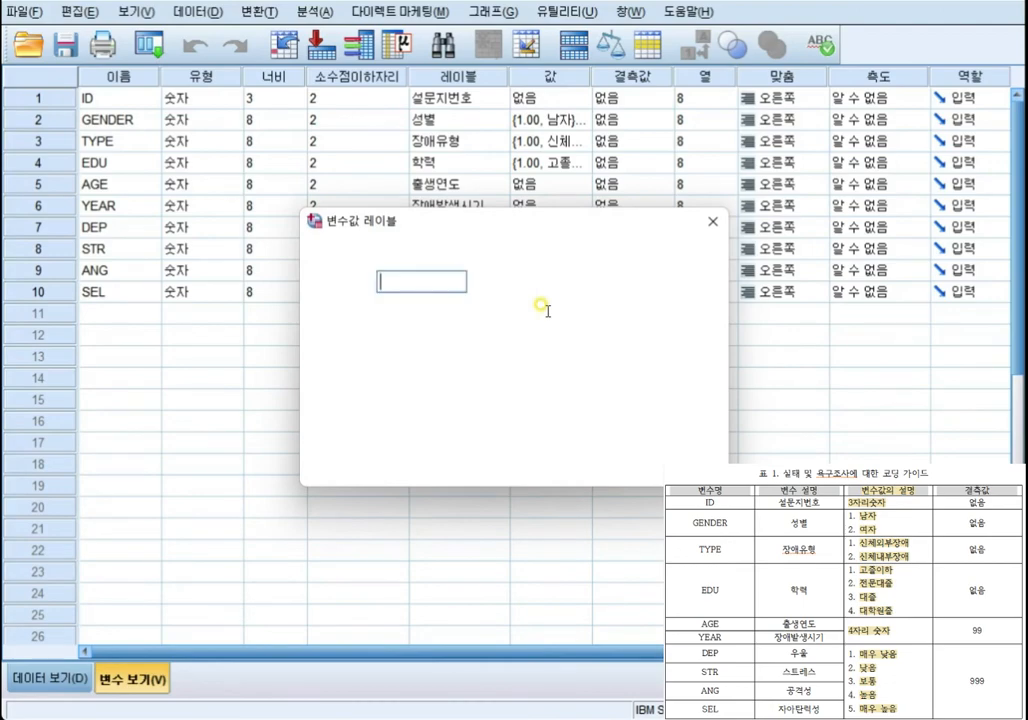
text(1)
click(547, 310)
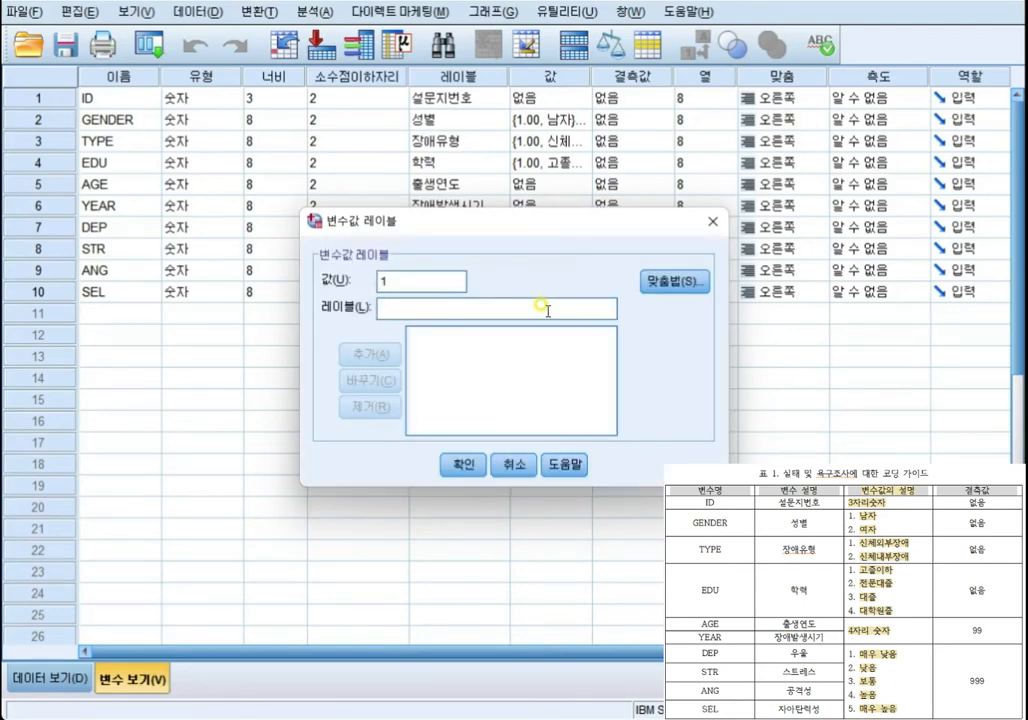
text(매우낮음)
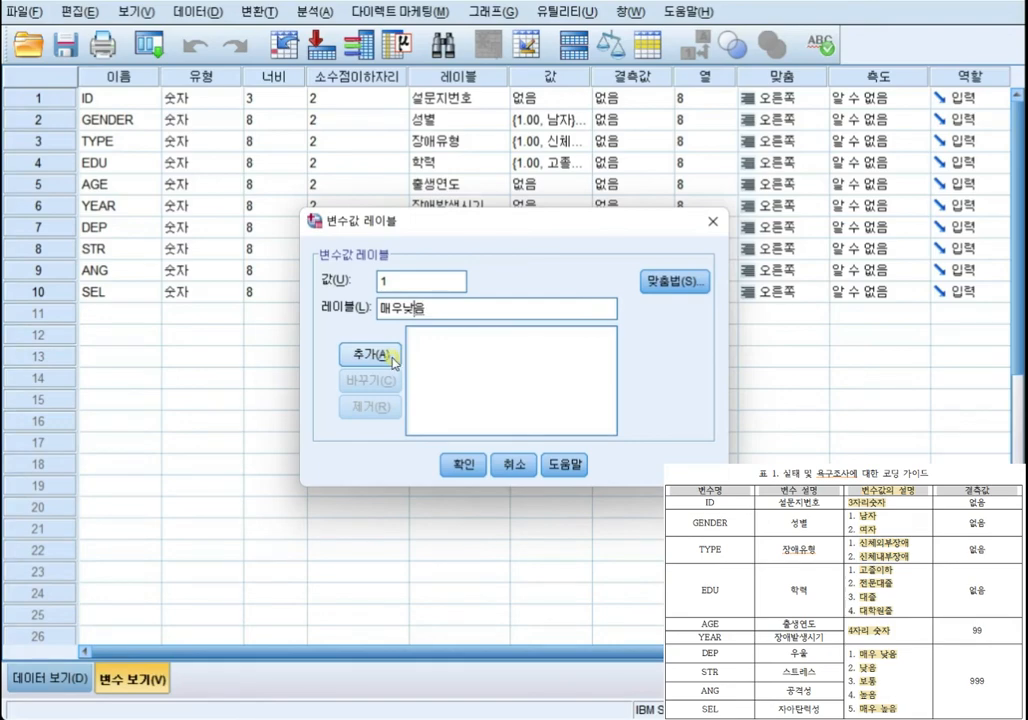
click(392, 358)
Add value 2 as 낮음 and value 3 as 보통 to the value labels of DEP
text(2)
key(Tab)
text(낮음)
click(374, 338)
text(3)
key(Tab)
text(보통)
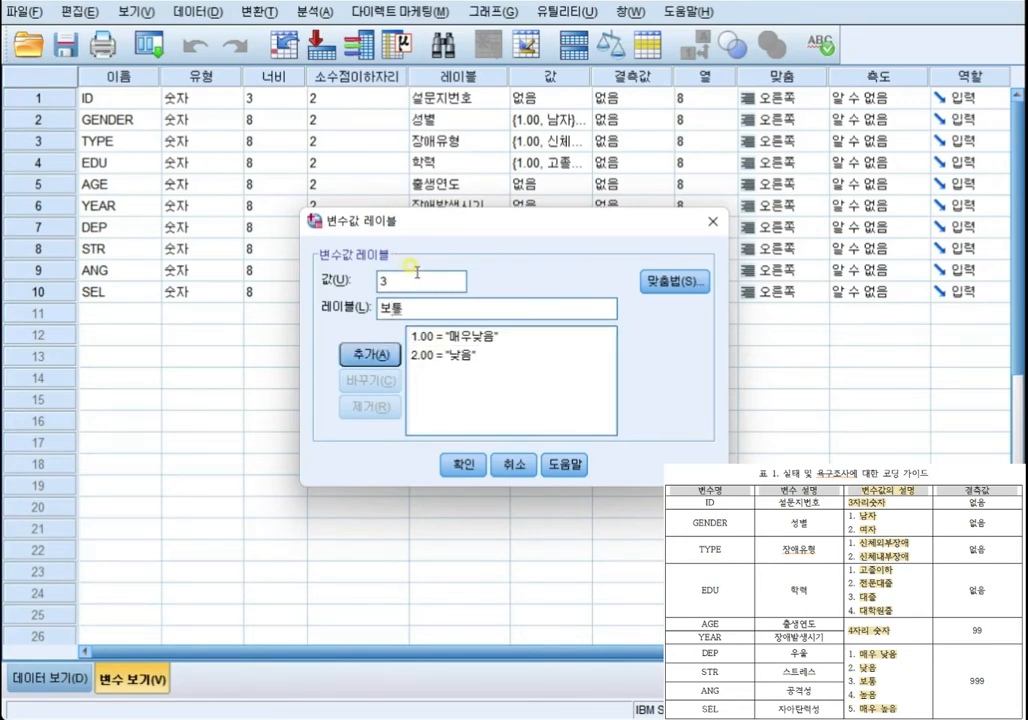
click(368, 355)
Add value 4 as 높음 and value 5 as 매우 높음 to DEP's value labels and accept them
text(4)
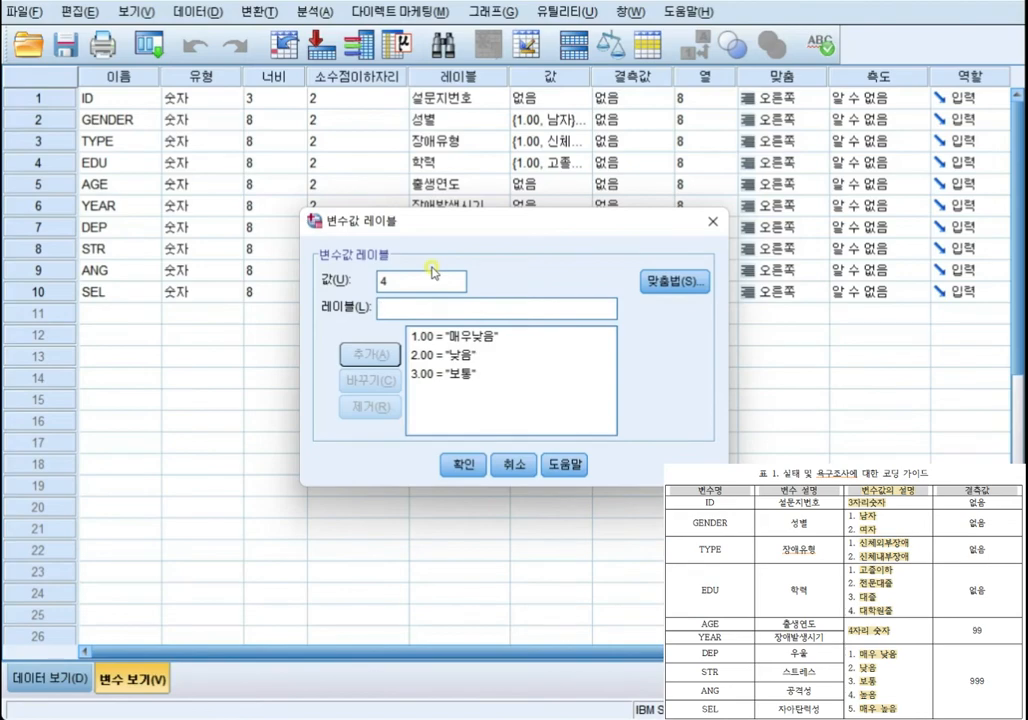
key(Tab)
text(높음)
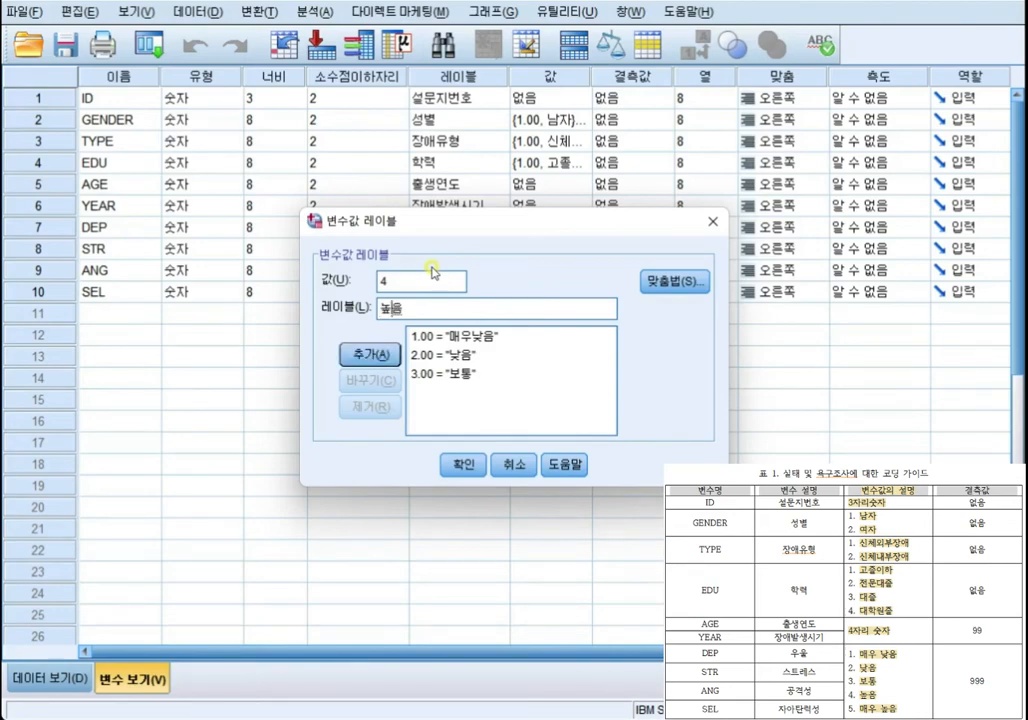
click(368, 356)
text(5)
key(Tab)
text(매우 높음)
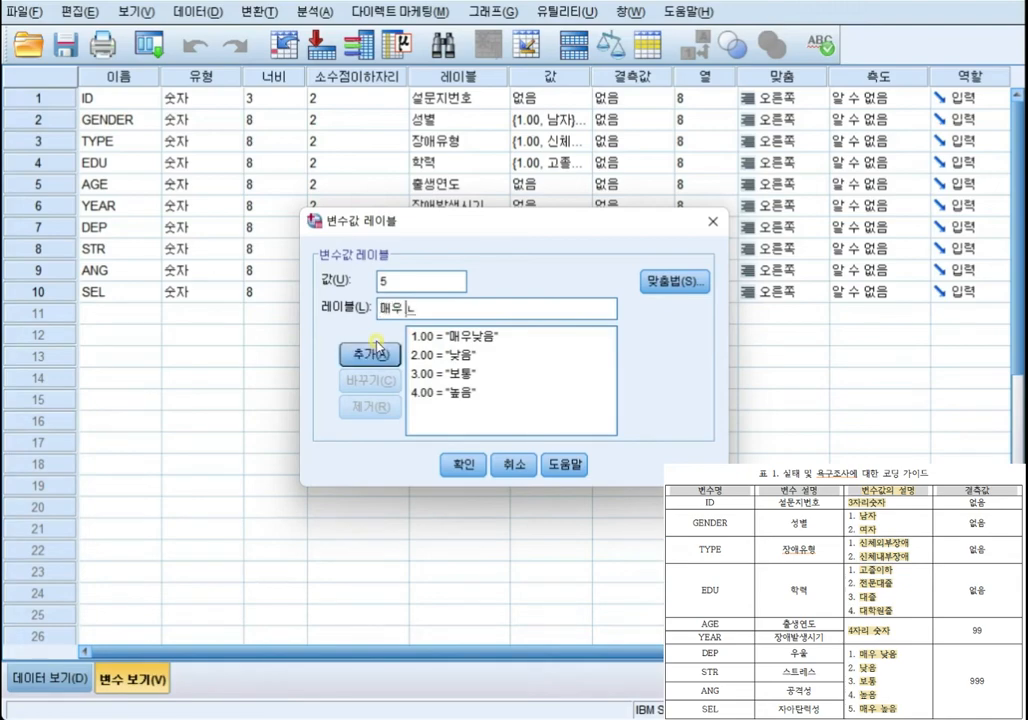
click(368, 352)
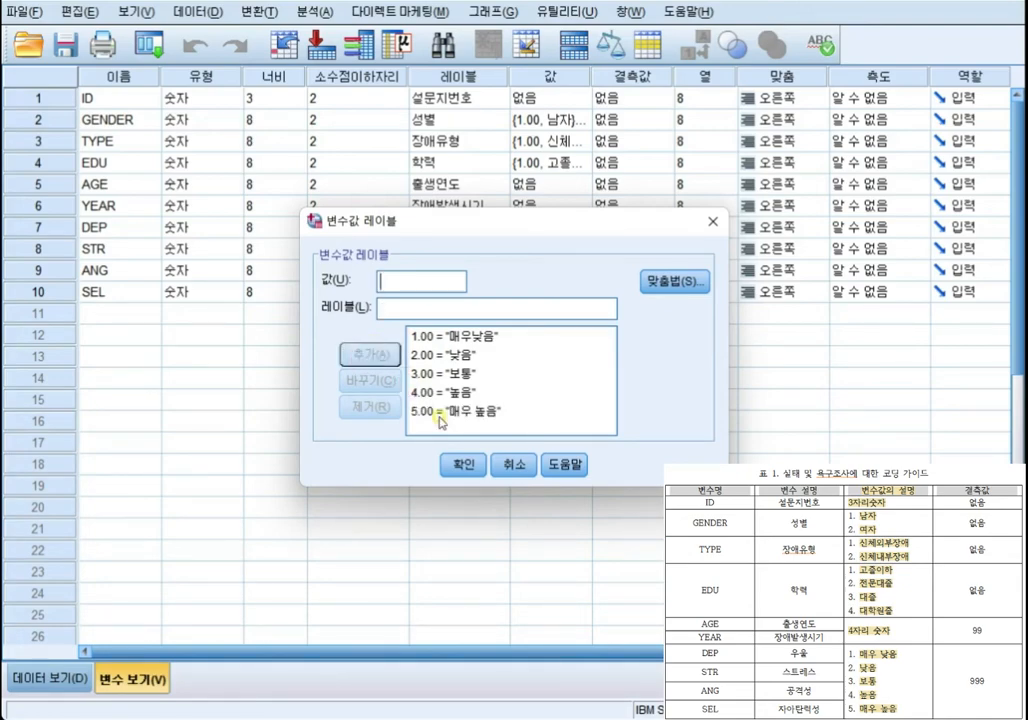
click(466, 464)
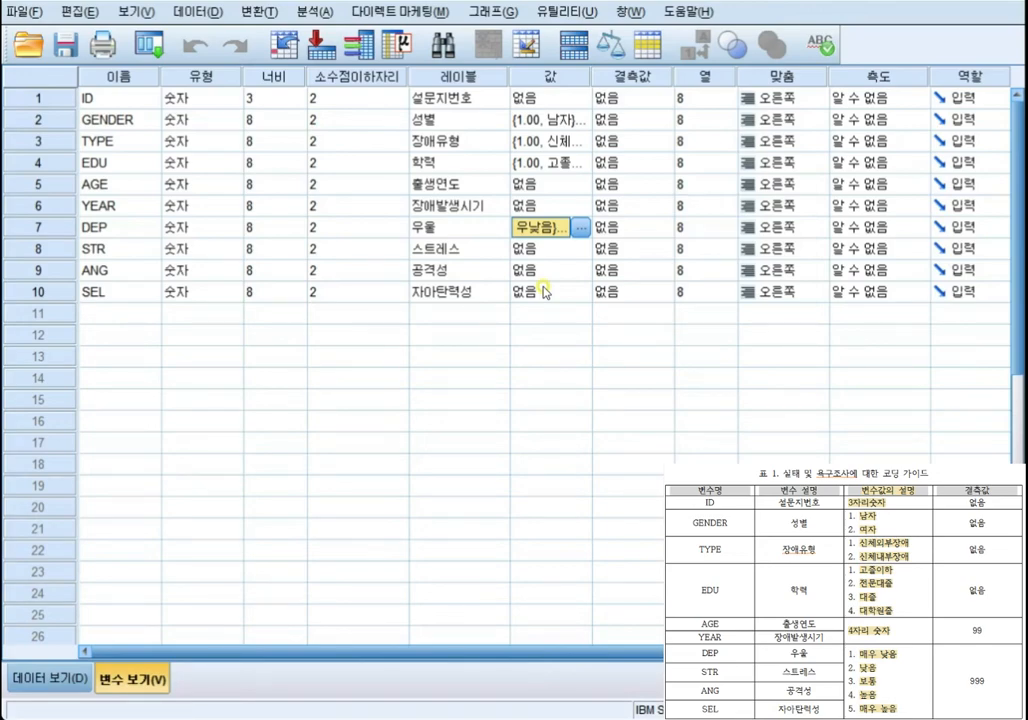
Copy the value labels of DEP and paste them to STR, ANG and SEL
right_click(547, 235)
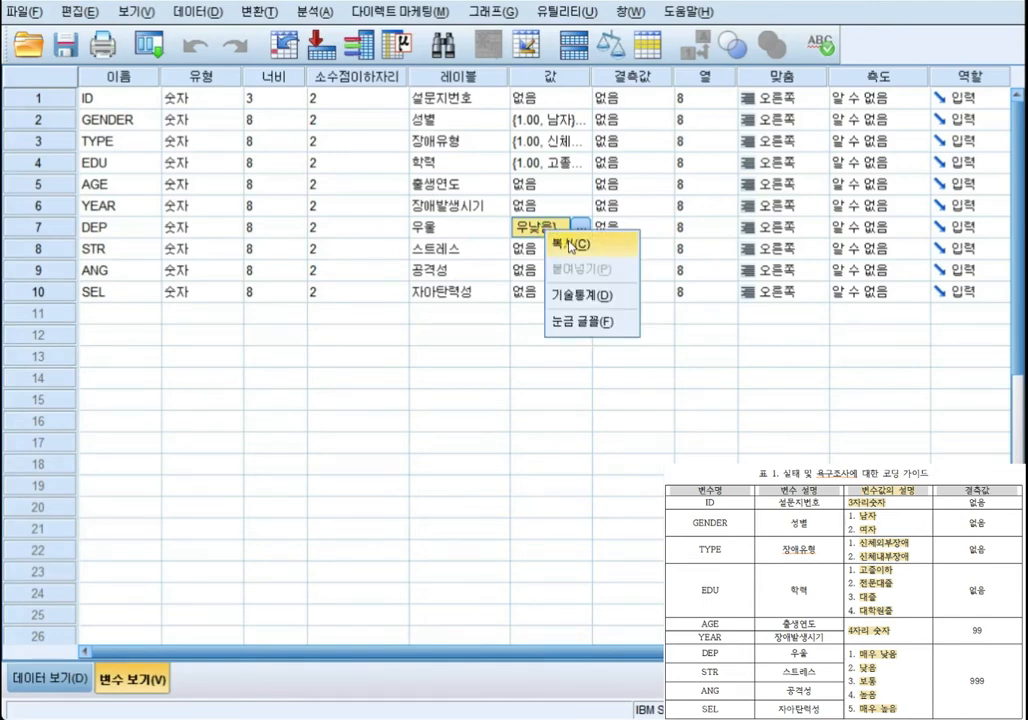
click(560, 244)
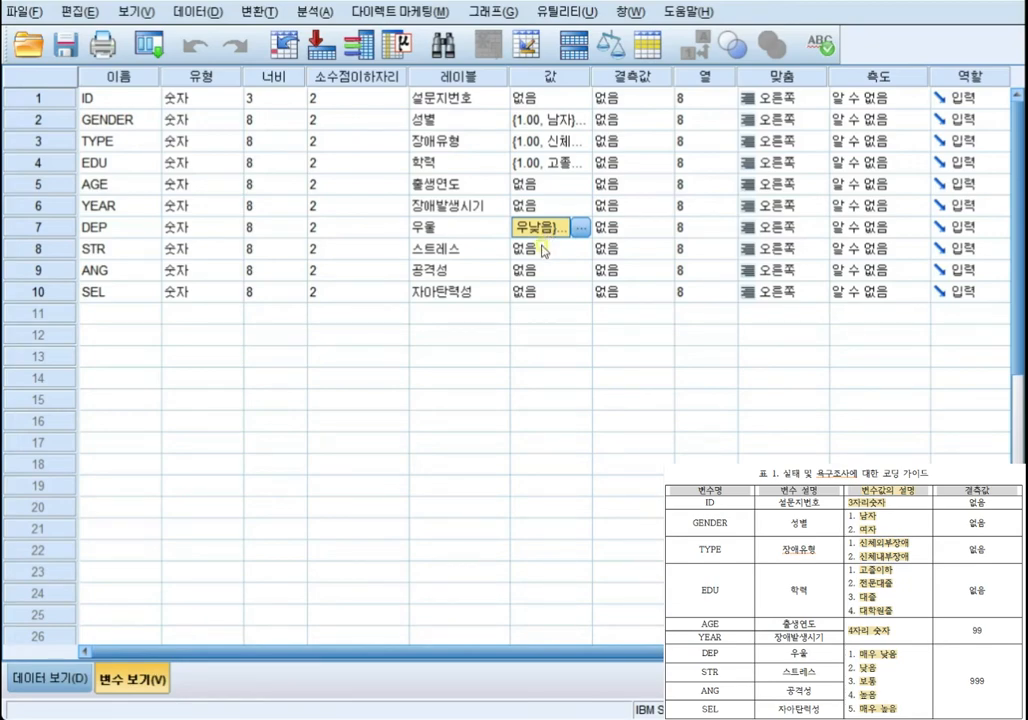
click(543, 253)
right_click(541, 249)
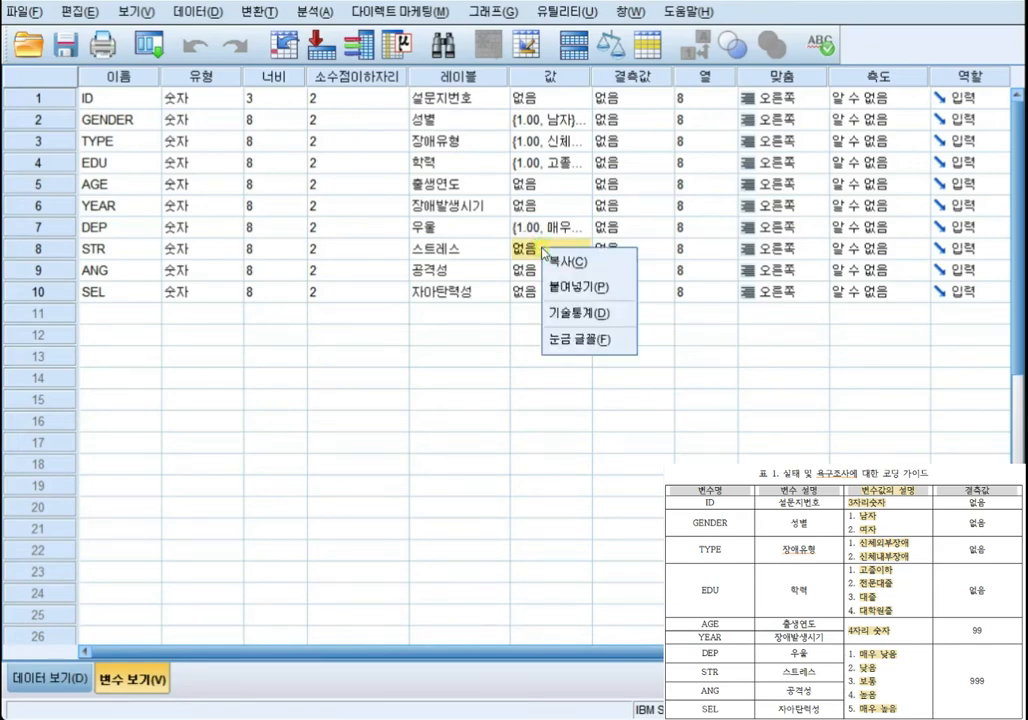
click(561, 289)
click(545, 271)
right_click(545, 271)
click(561, 311)
click(535, 293)
right_click(538, 296)
click(560, 334)
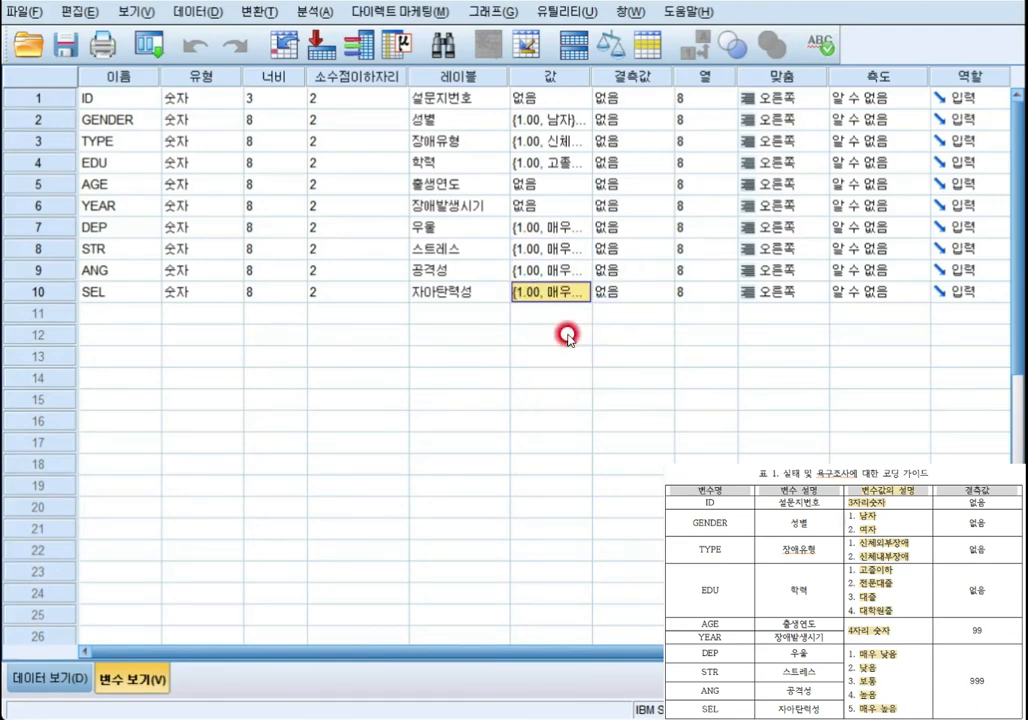
Check the pasted value labels of STR, ANG and SEL one after another
click(577, 250)
click(580, 250)
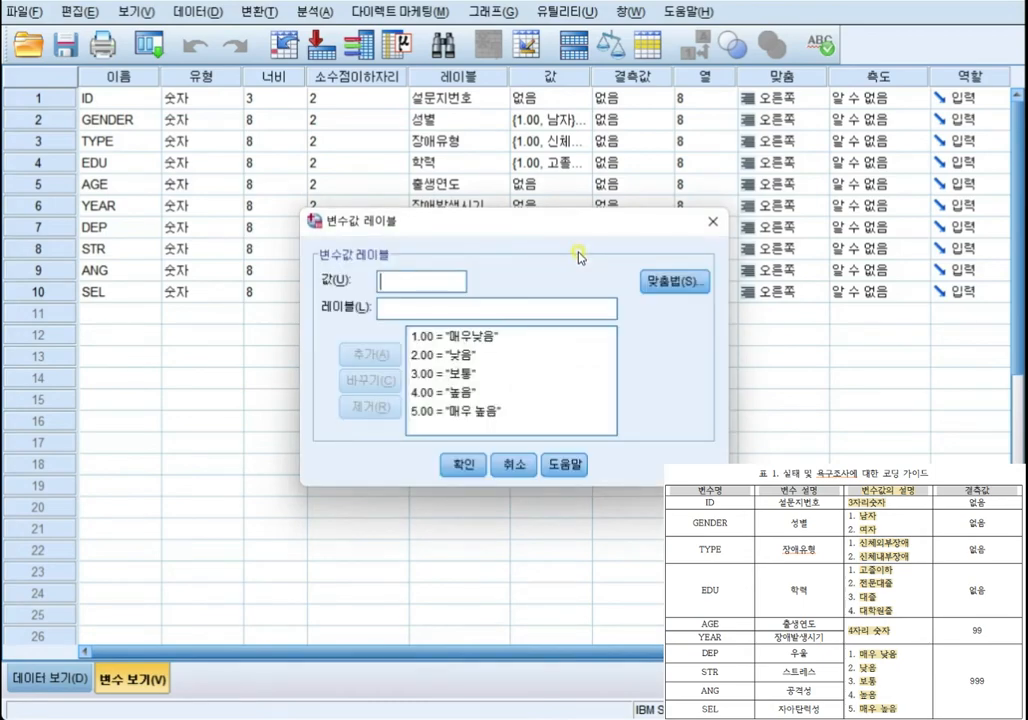
key(Escape)
click(579, 255)
click(580, 271)
click(580, 271)
key(Escape)
click(584, 297)
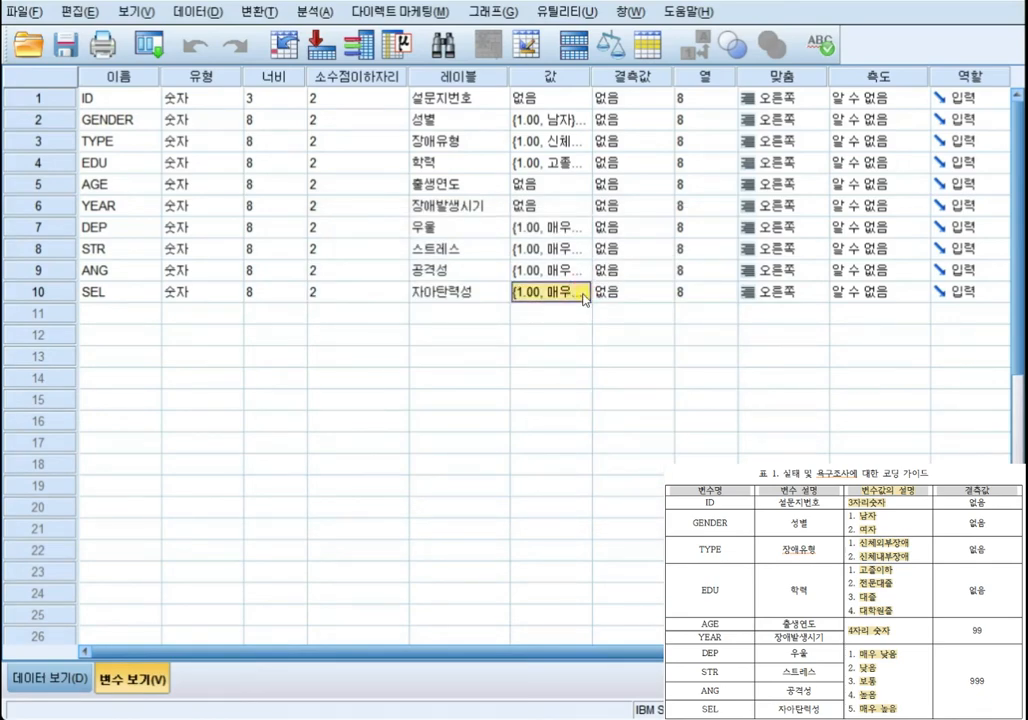
click(584, 297)
click(462, 464)
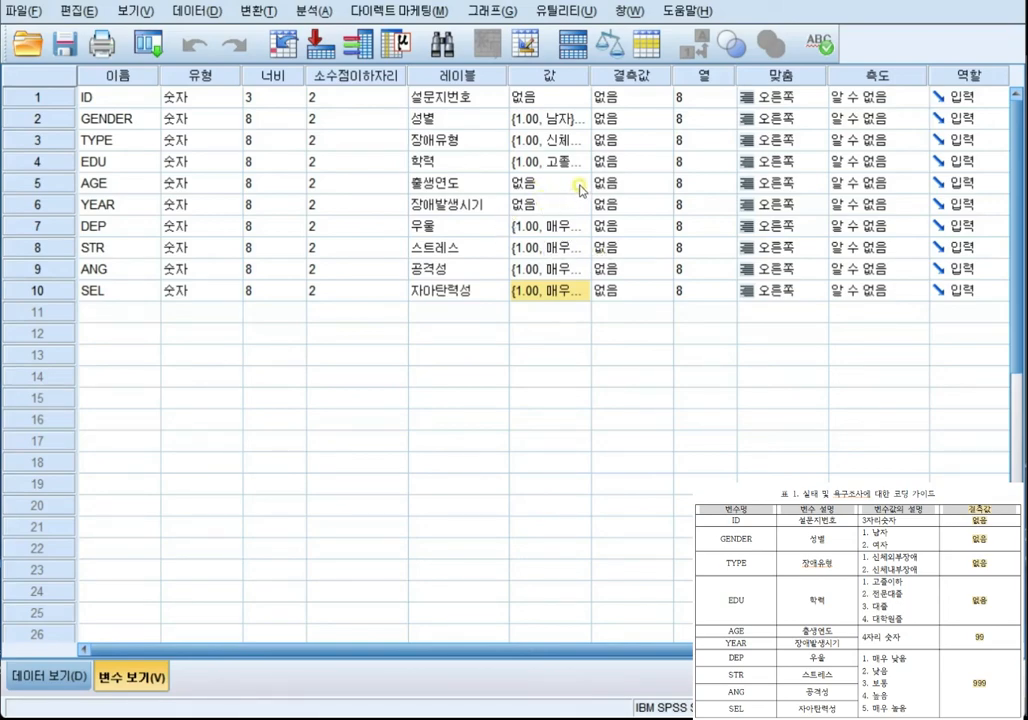
Define 99 as a discrete missing value (이산형 결측값) for AGE
click(620, 184)
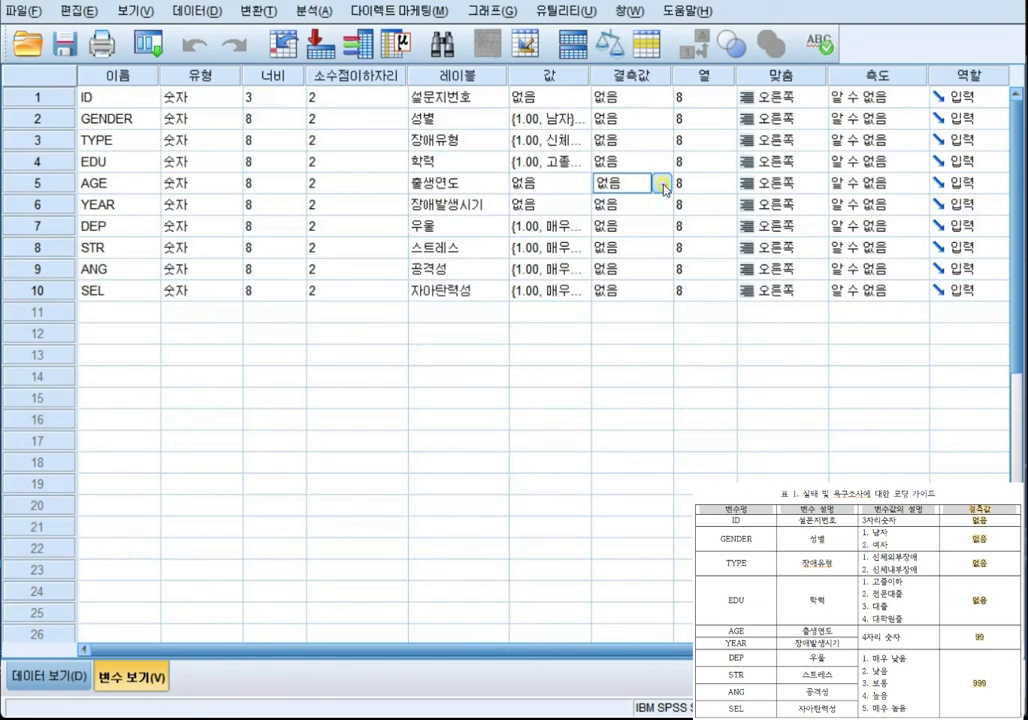
click(661, 184)
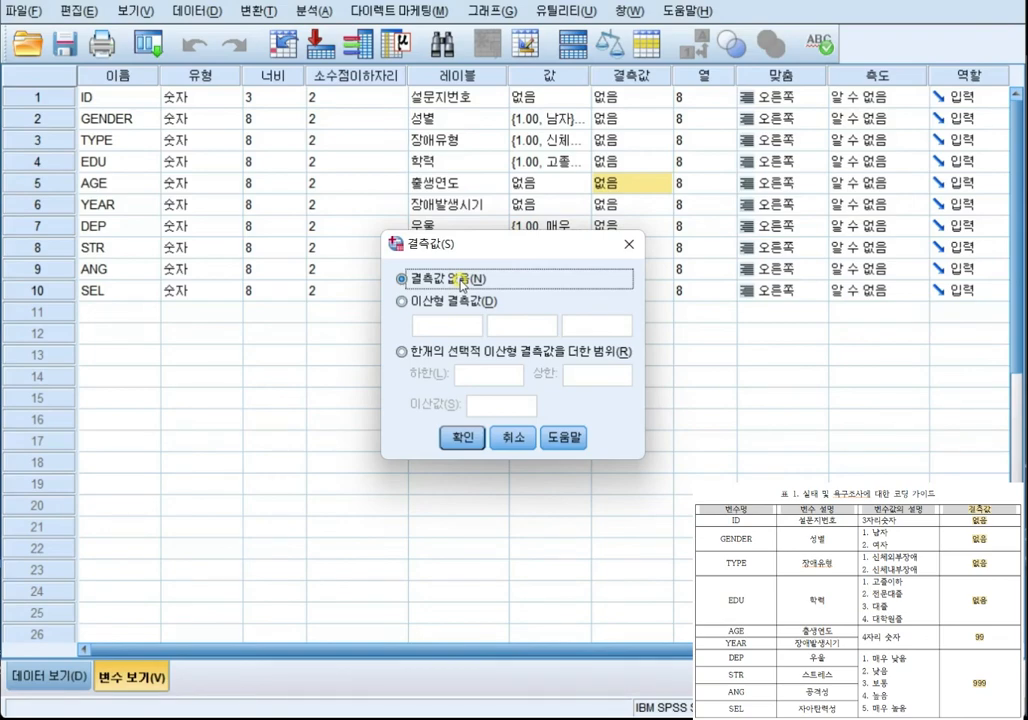
click(404, 301)
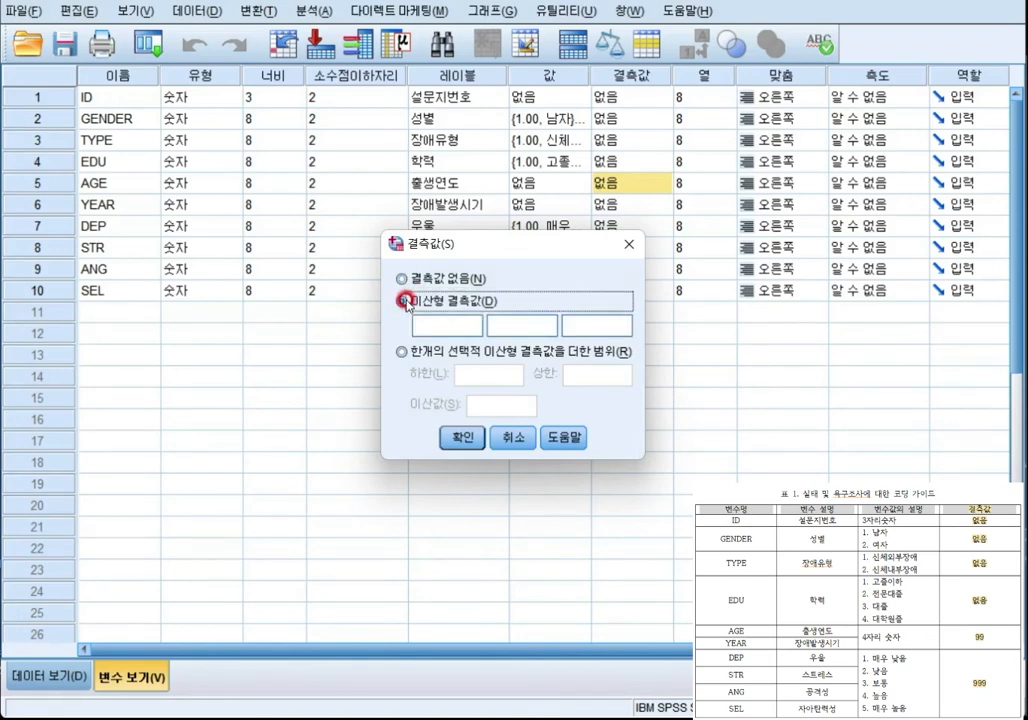
click(470, 322)
text(99)
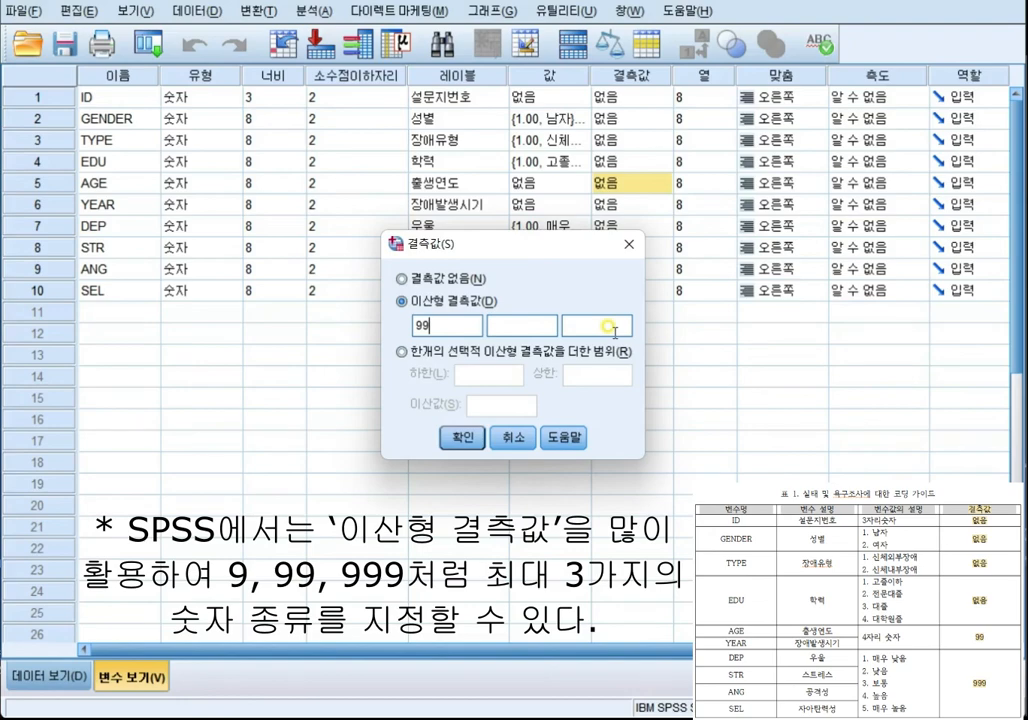
click(464, 438)
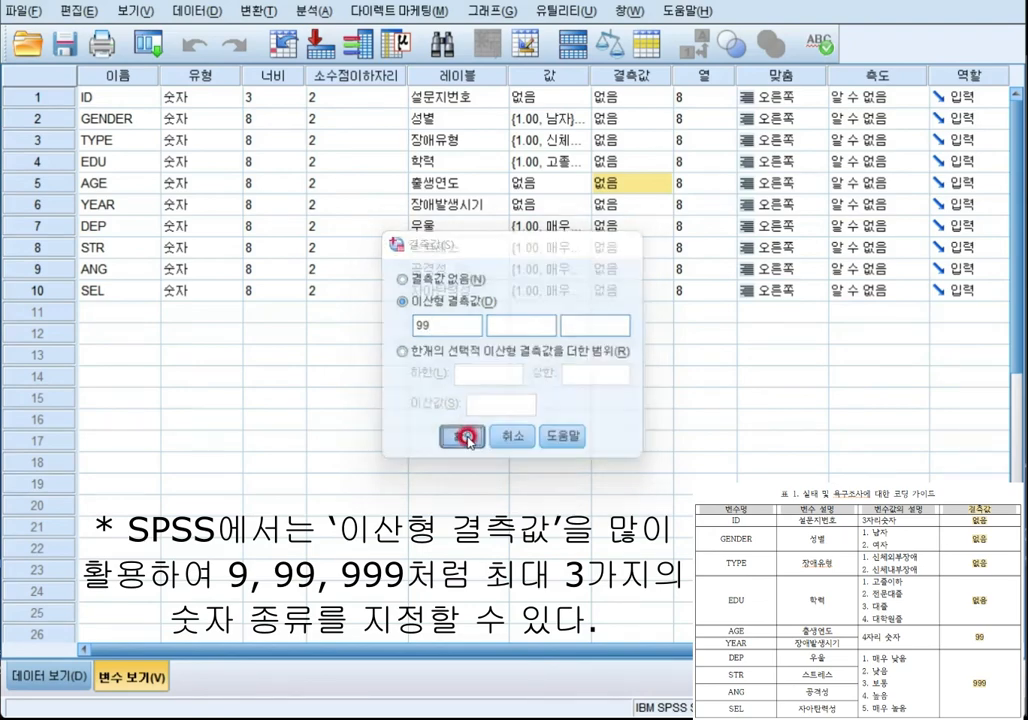
Define 99 as a discrete missing value (이산형 결측값) for YEAR
click(628, 204)
click(665, 205)
click(412, 302)
click(420, 323)
text(99)
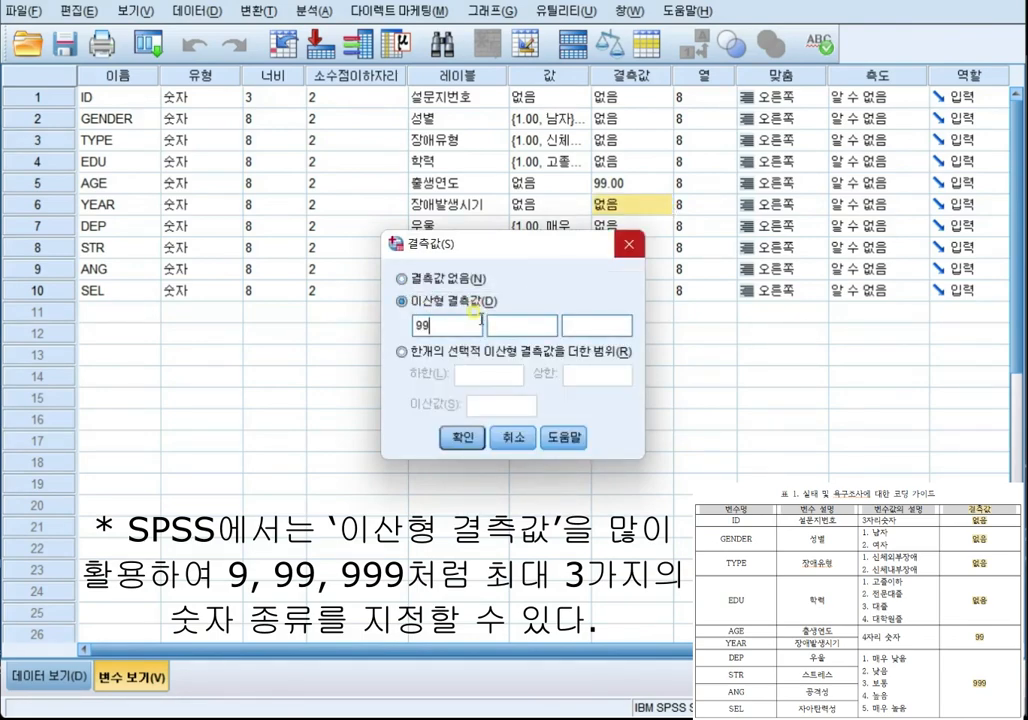
click(460, 440)
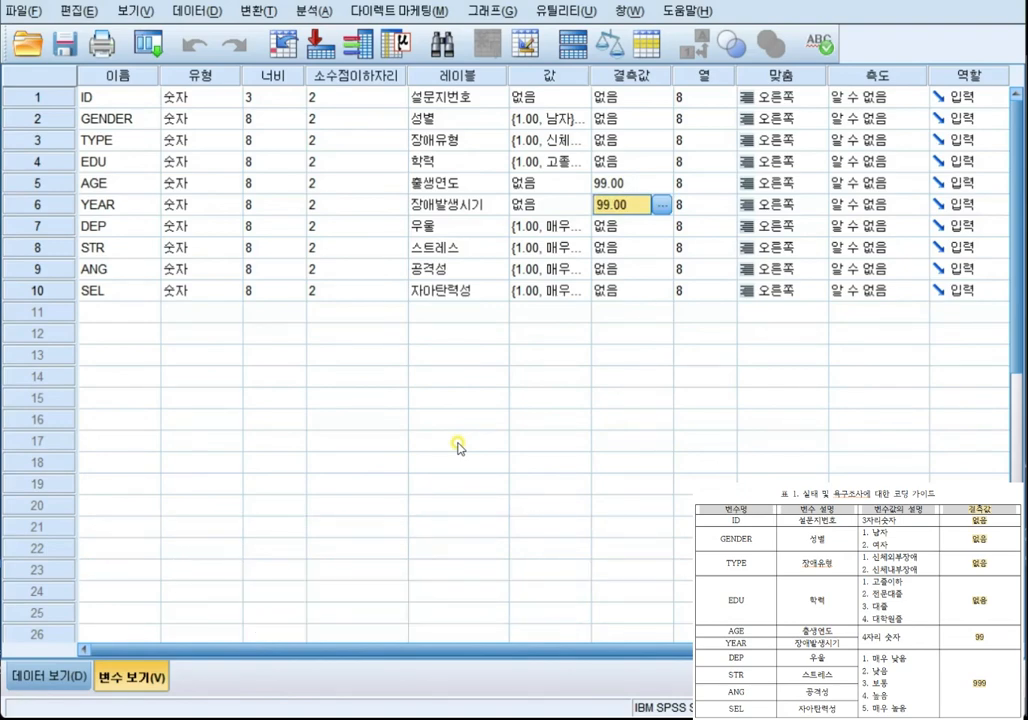
Define 999 as a discrete missing value (이산형 결측값) for DEP
click(622, 225)
click(660, 225)
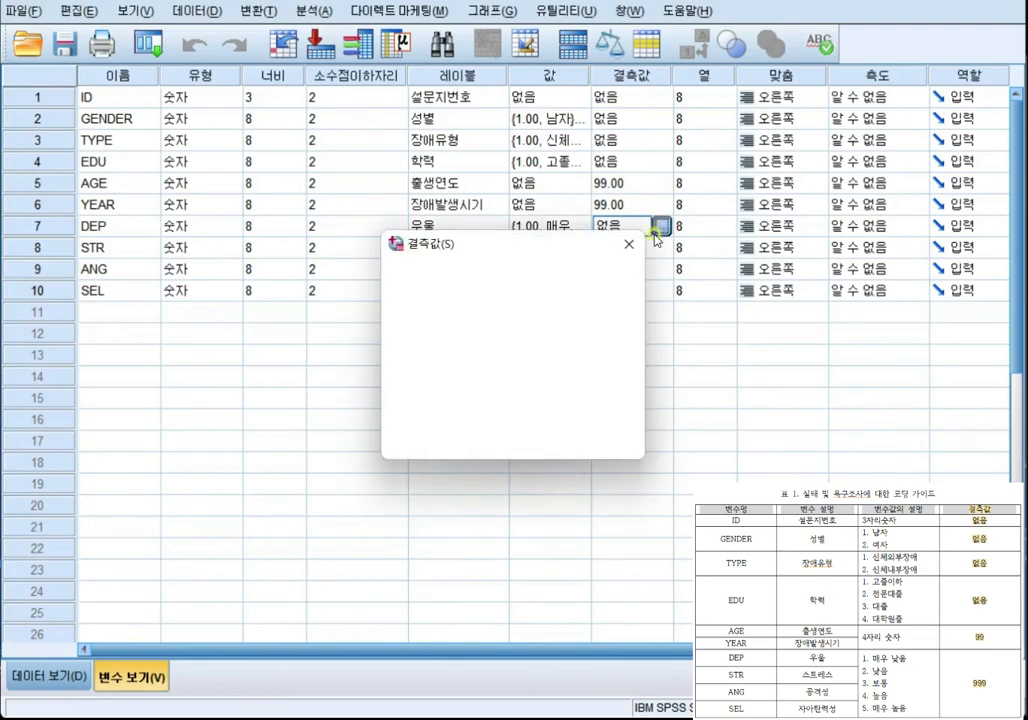
click(405, 301)
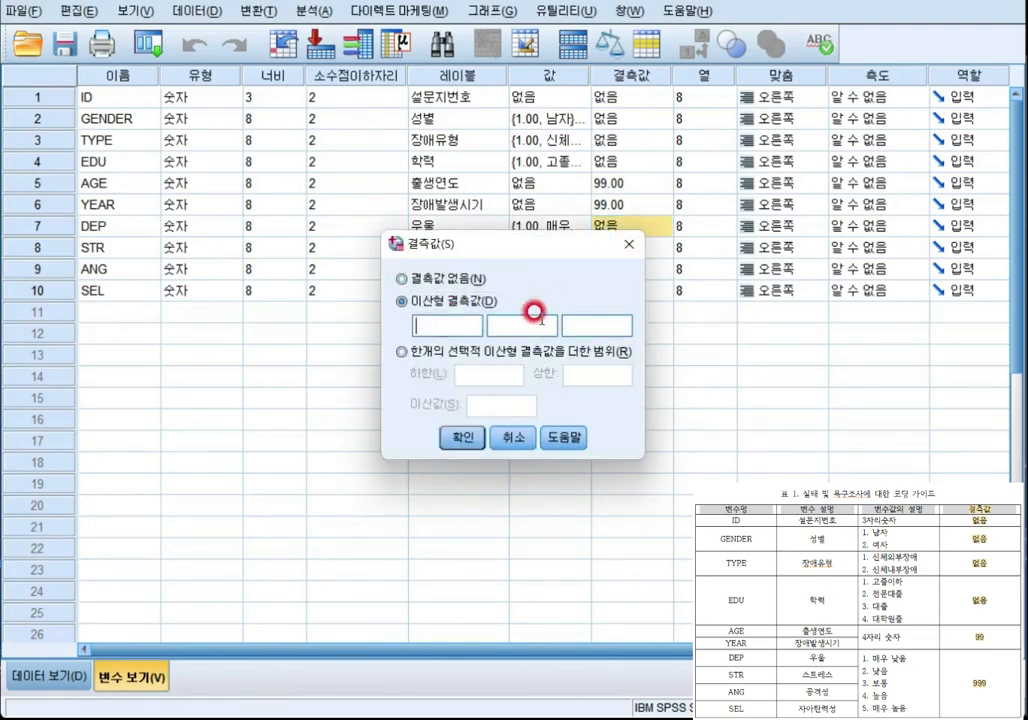
text(999)
click(455, 440)
Copy the missing value setting of DEP and paste it to STR, ANG and SEL
right_click(613, 228)
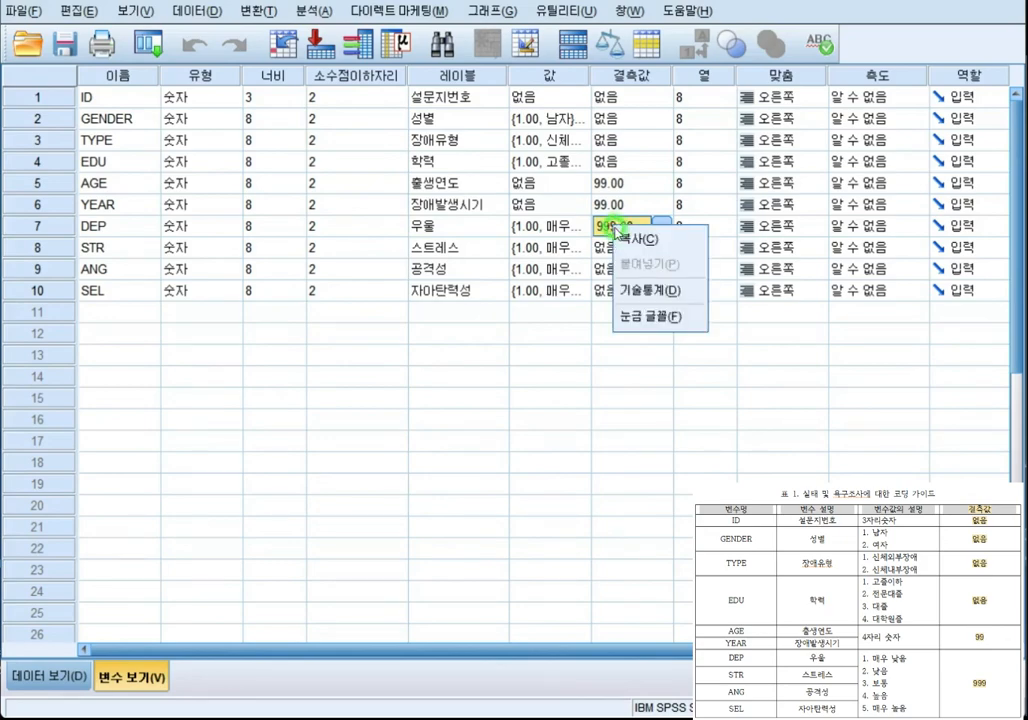
click(624, 240)
click(610, 248)
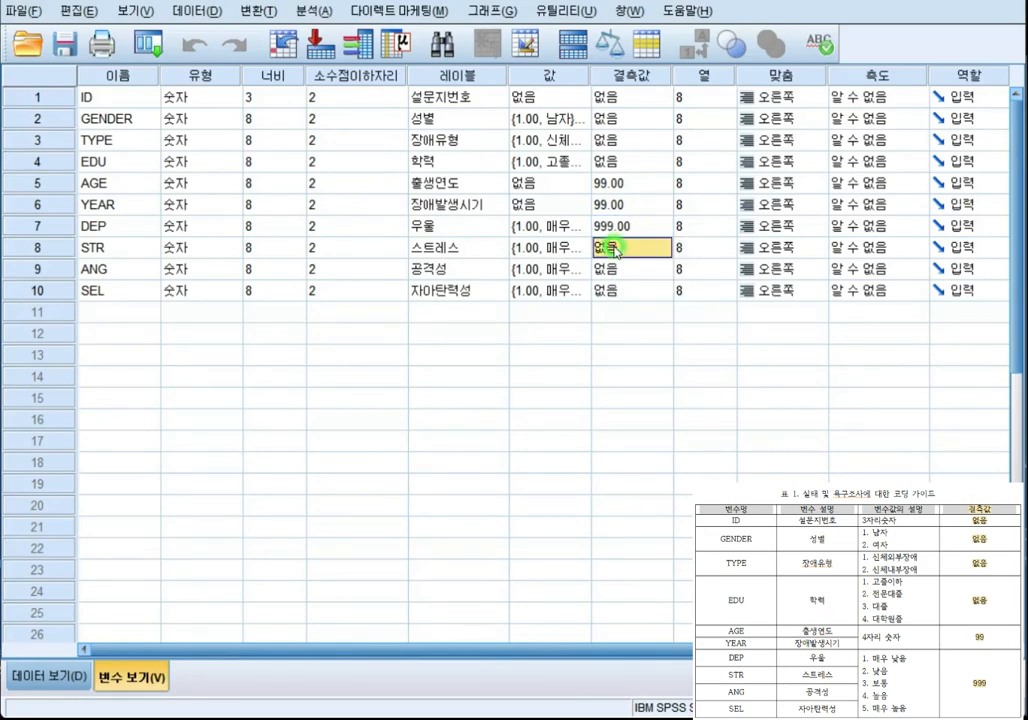
right_click(614, 249)
click(645, 287)
right_click(614, 268)
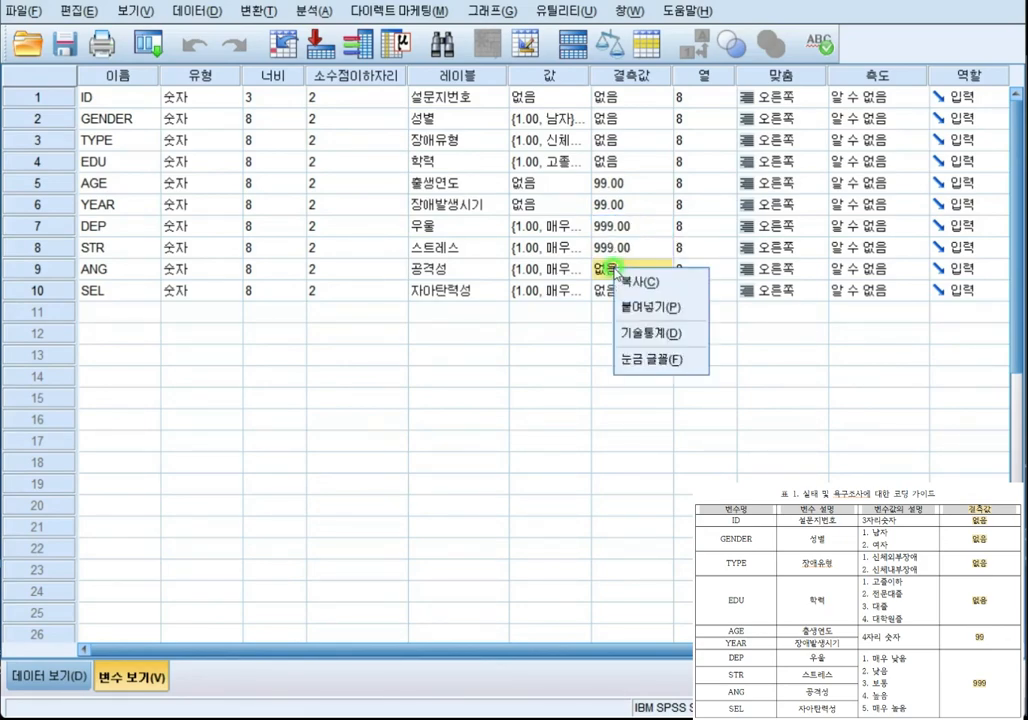
click(643, 308)
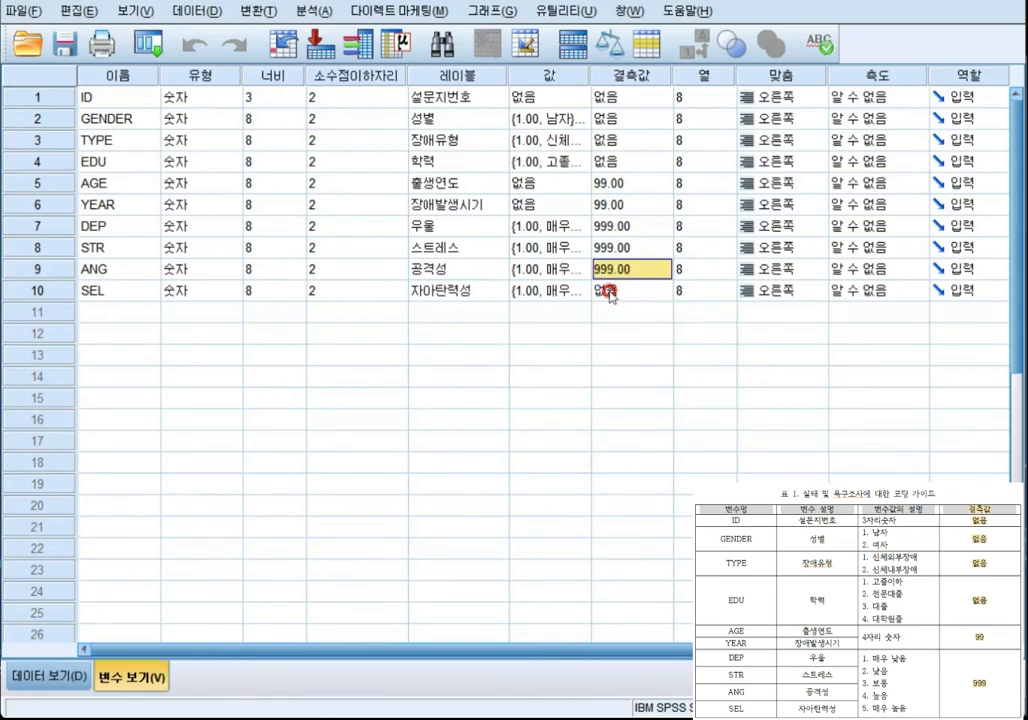
click(610, 292)
right_click(610, 293)
click(640, 330)
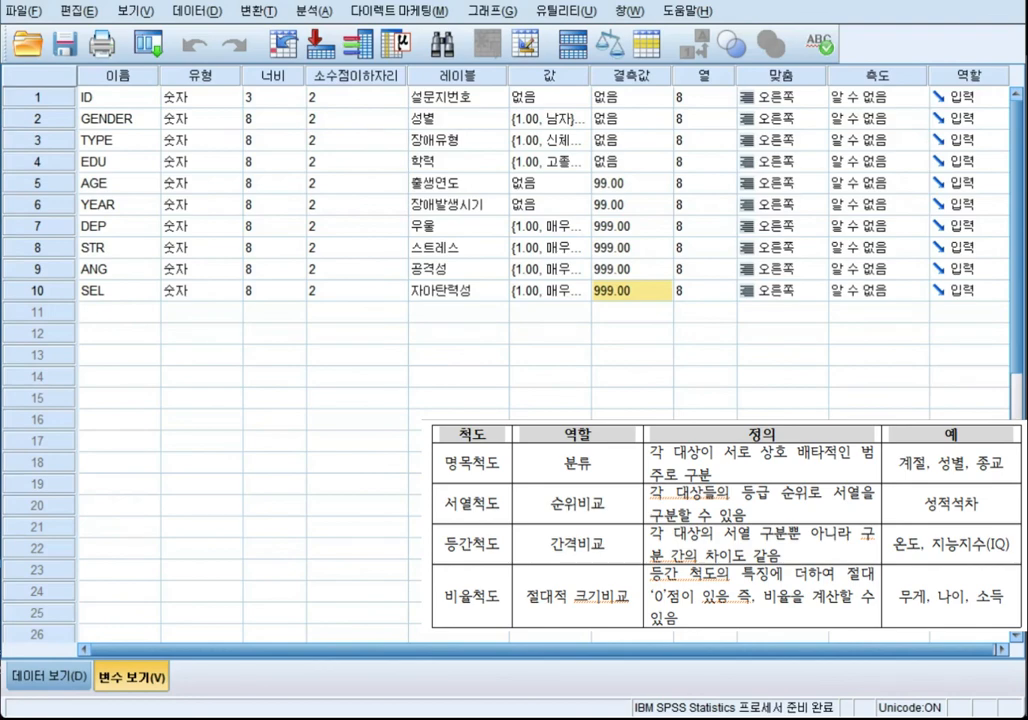
Set the measurement level of ID to 척도 and that of EDU to 명목
click(910, 97)
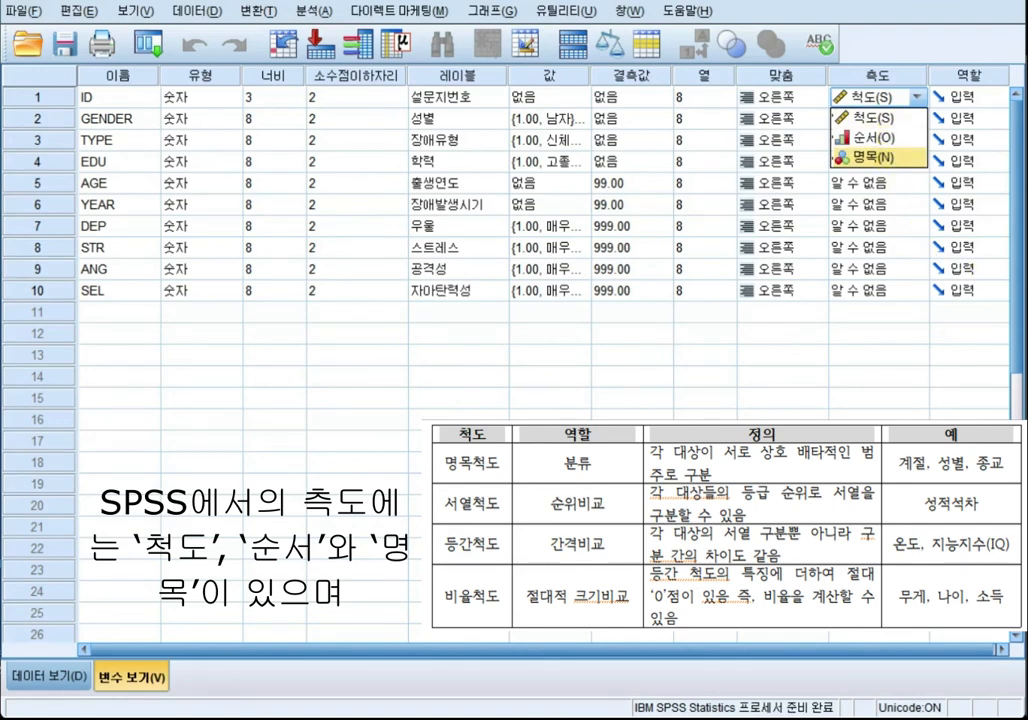
click(873, 118)
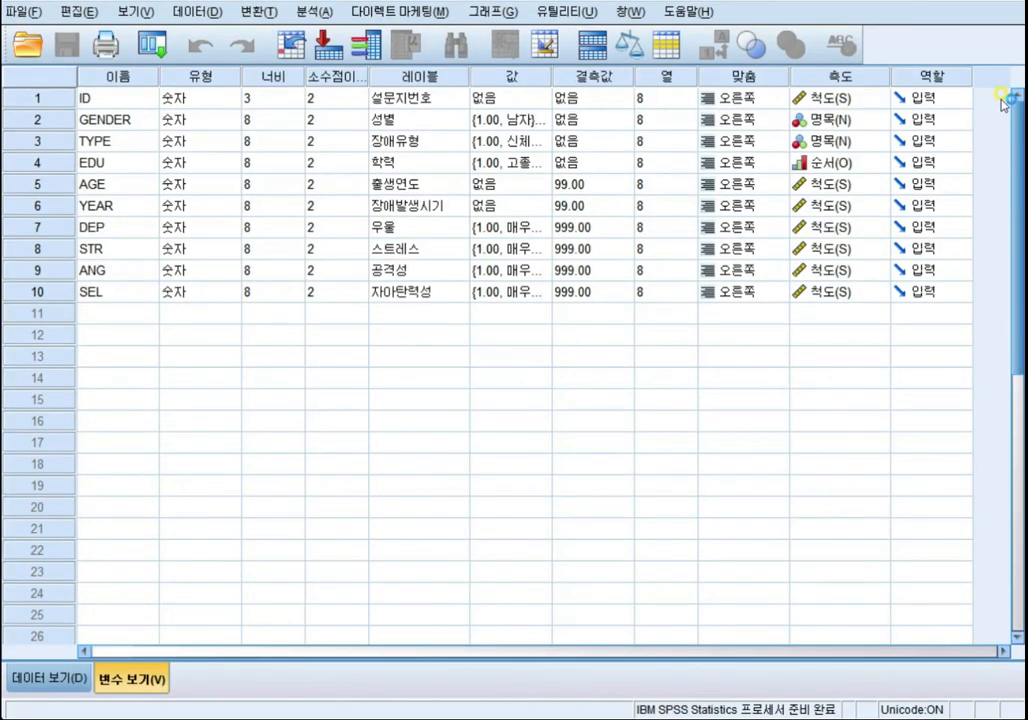
click(853, 101)
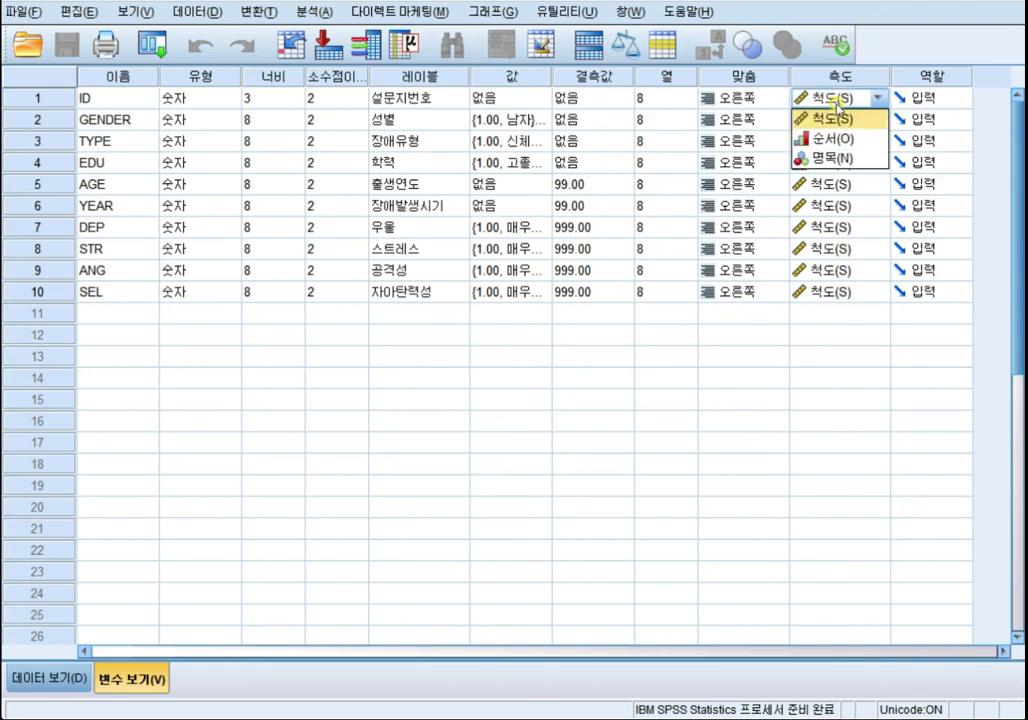
click(828, 99)
click(826, 120)
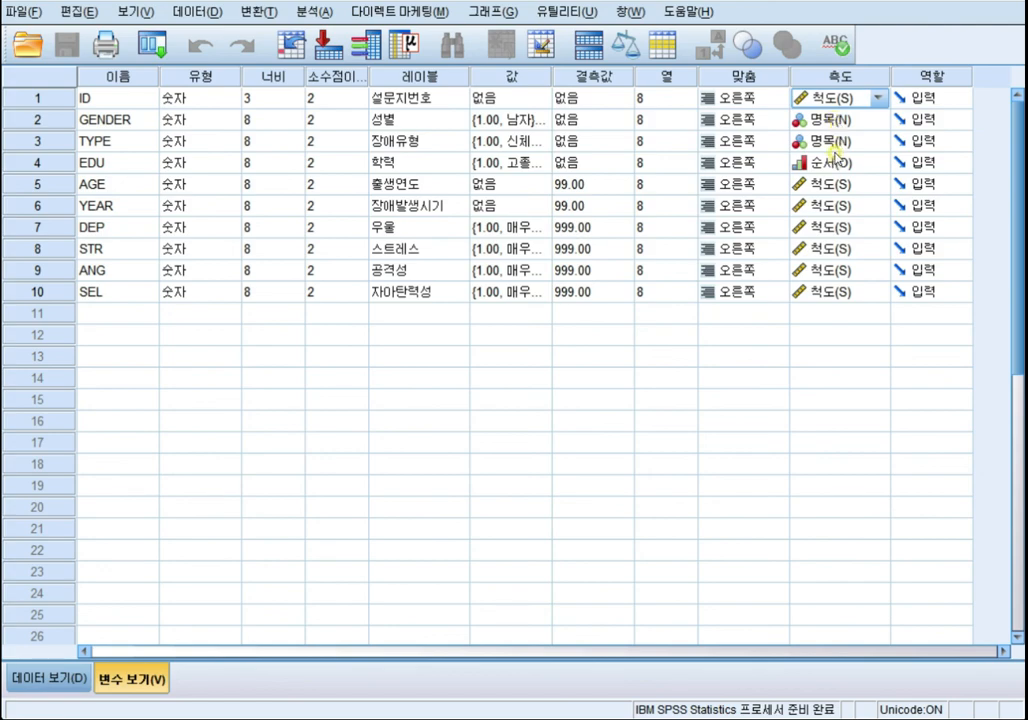
click(833, 161)
click(832, 220)
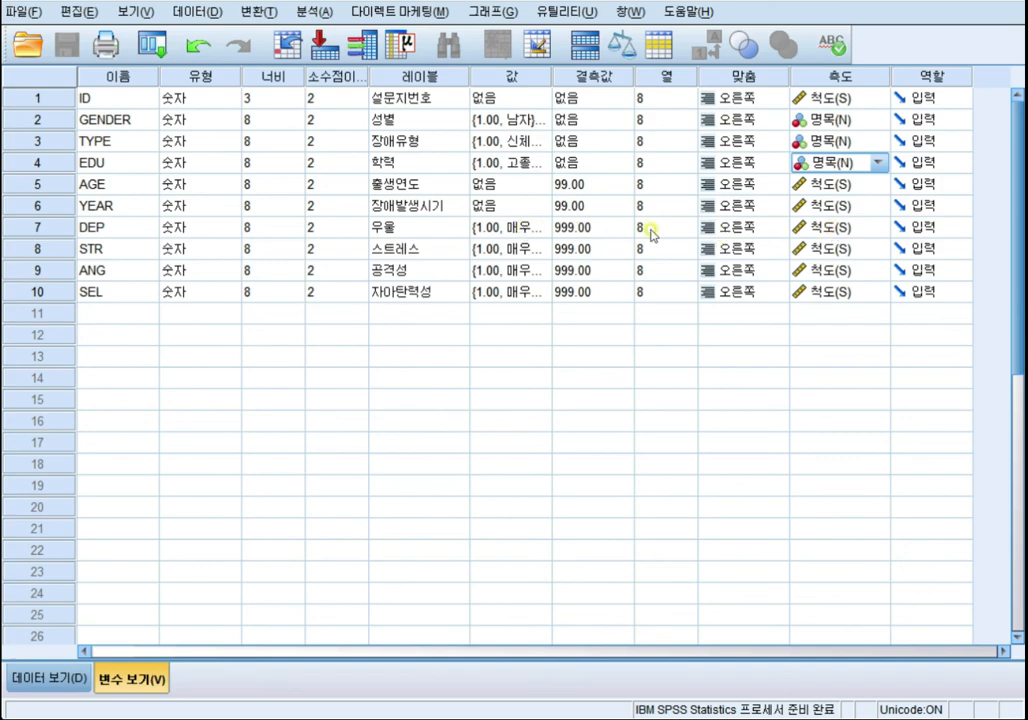
Set the measurement level of DEP, STR, ANG and SEL to 순서
click(831, 225)
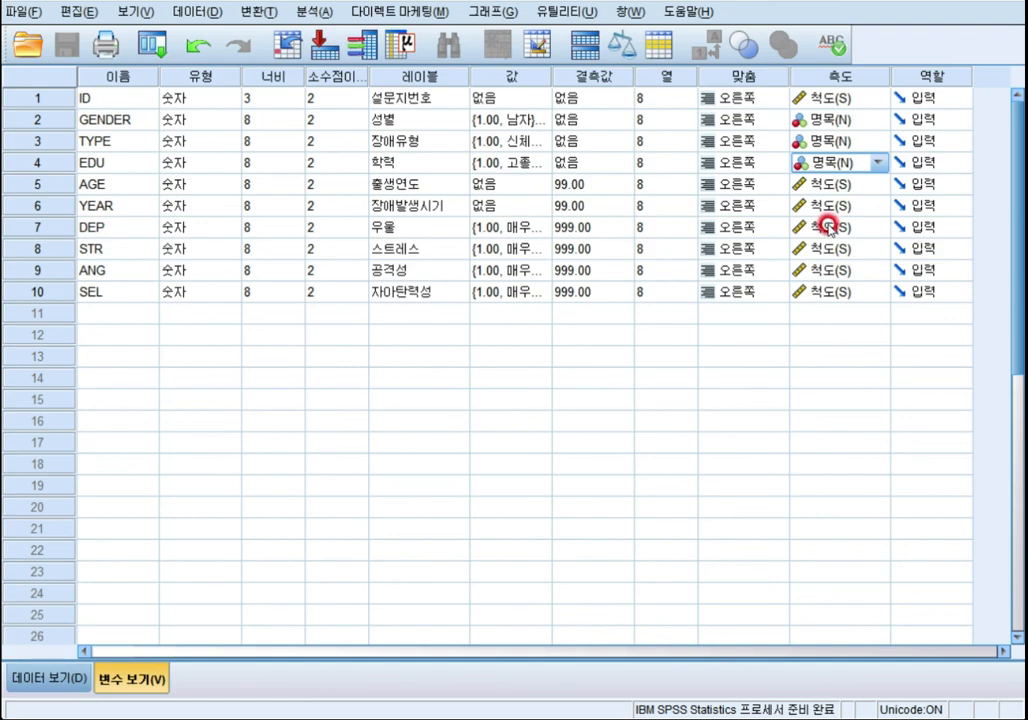
click(831, 267)
click(831, 248)
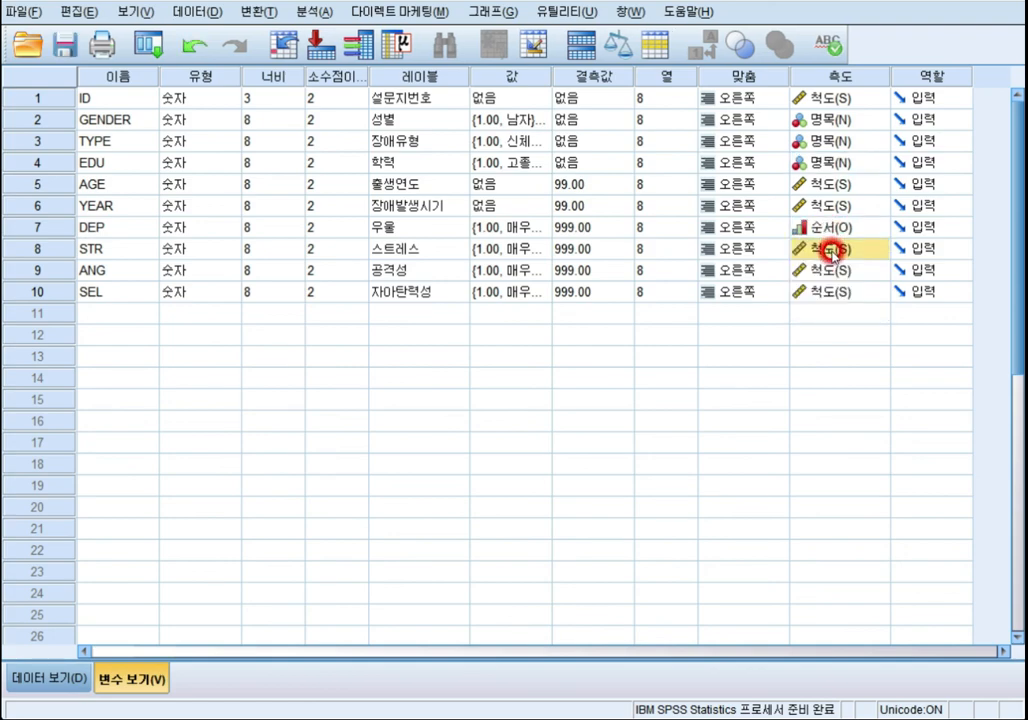
click(831, 289)
click(831, 270)
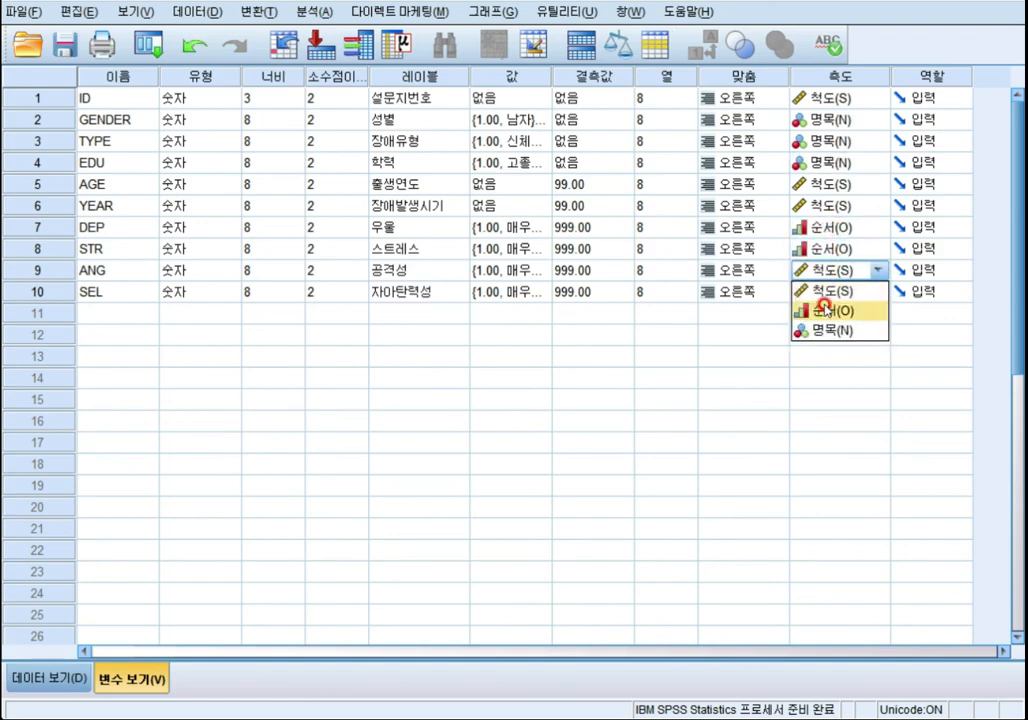
click(831, 311)
click(825, 295)
click(829, 332)
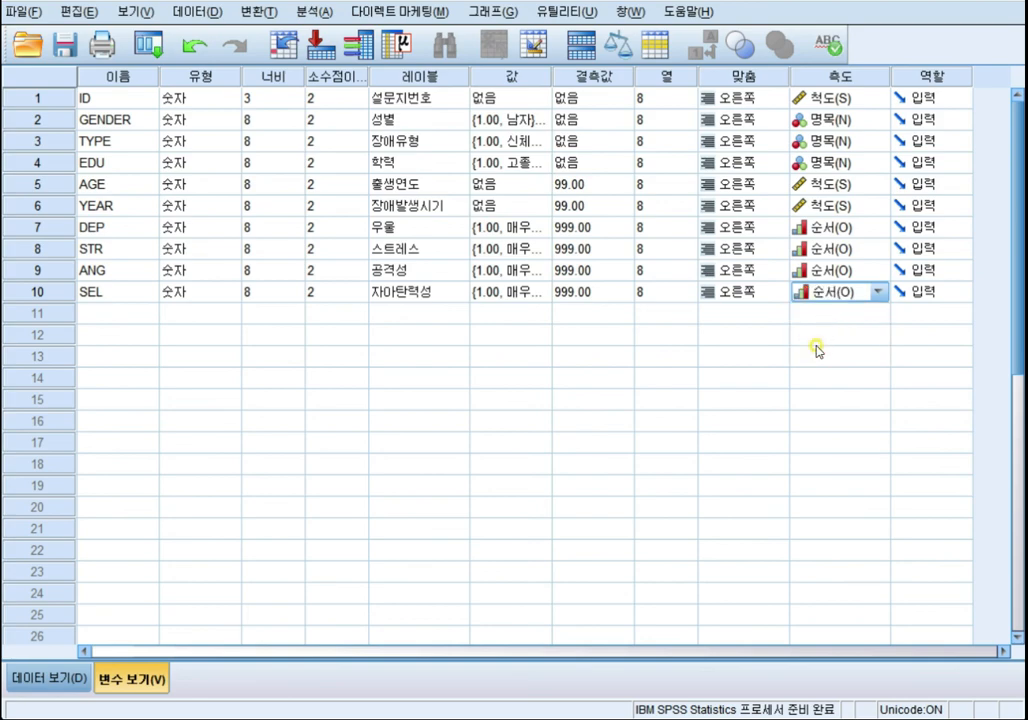